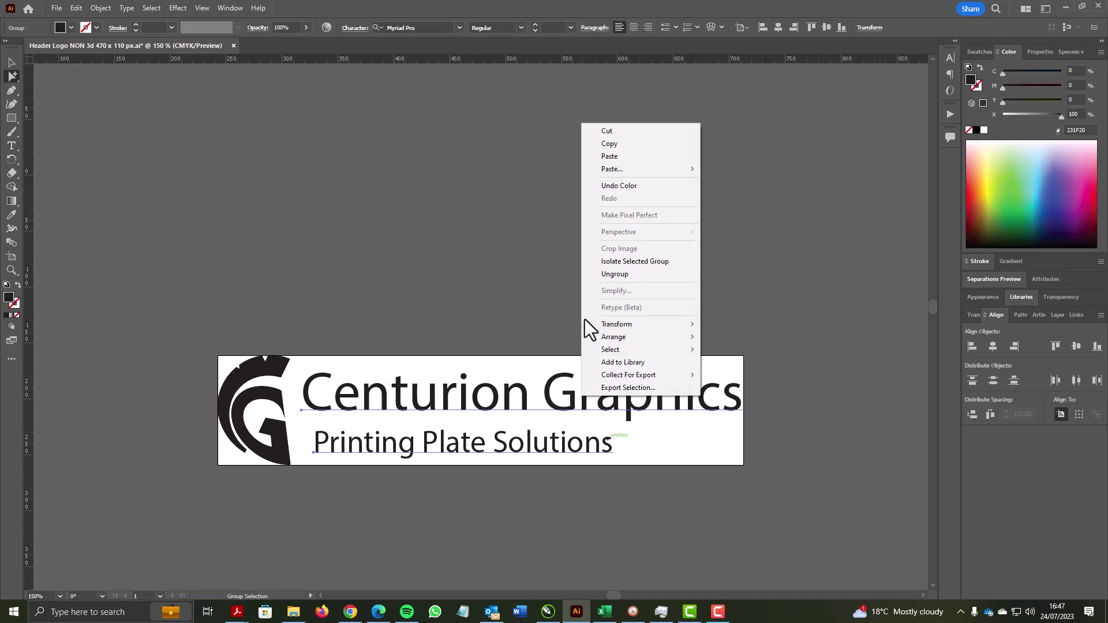
- Convert the "Centurion Graphics" and "Printing Plate Solutions" text lines to outlines
{"action": "left_click", "coordinate": [556, 391]}
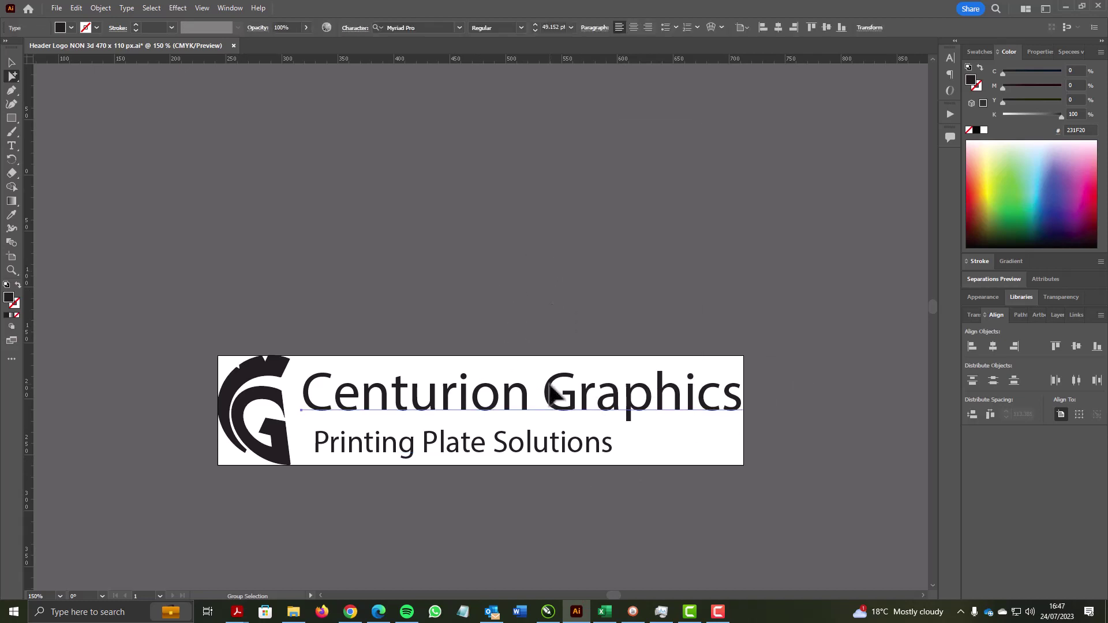
{"action": "right_click", "coordinate": [555, 391]}
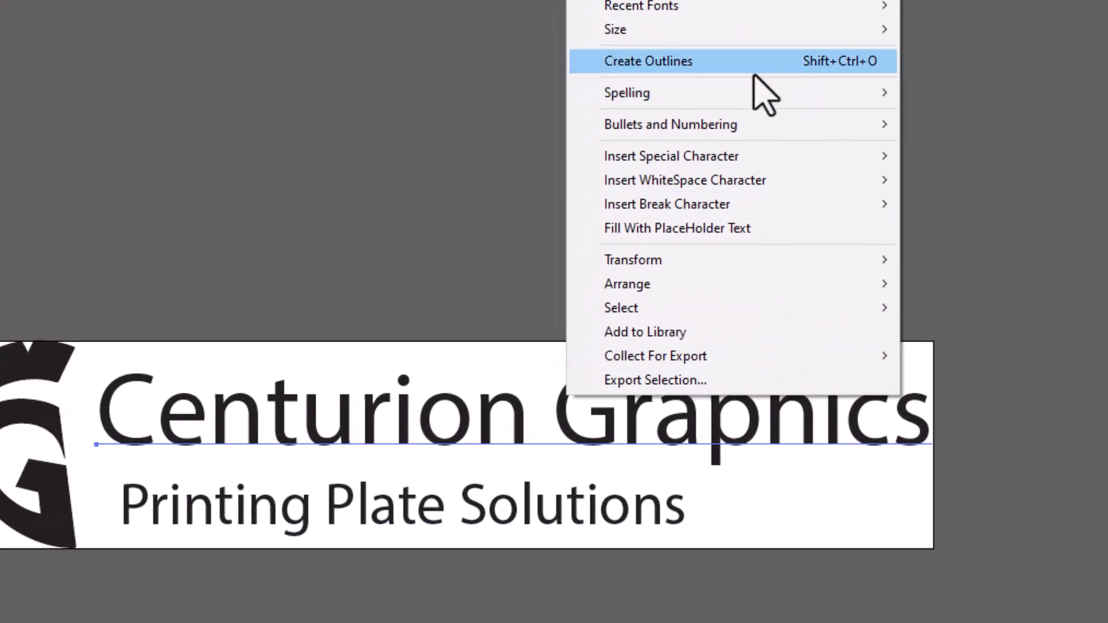
{"action": "left_click", "coordinate": [756, 70]}
{"action": "left_click", "coordinate": [638, 522]}
{"action": "right_click", "coordinate": [636, 522]}
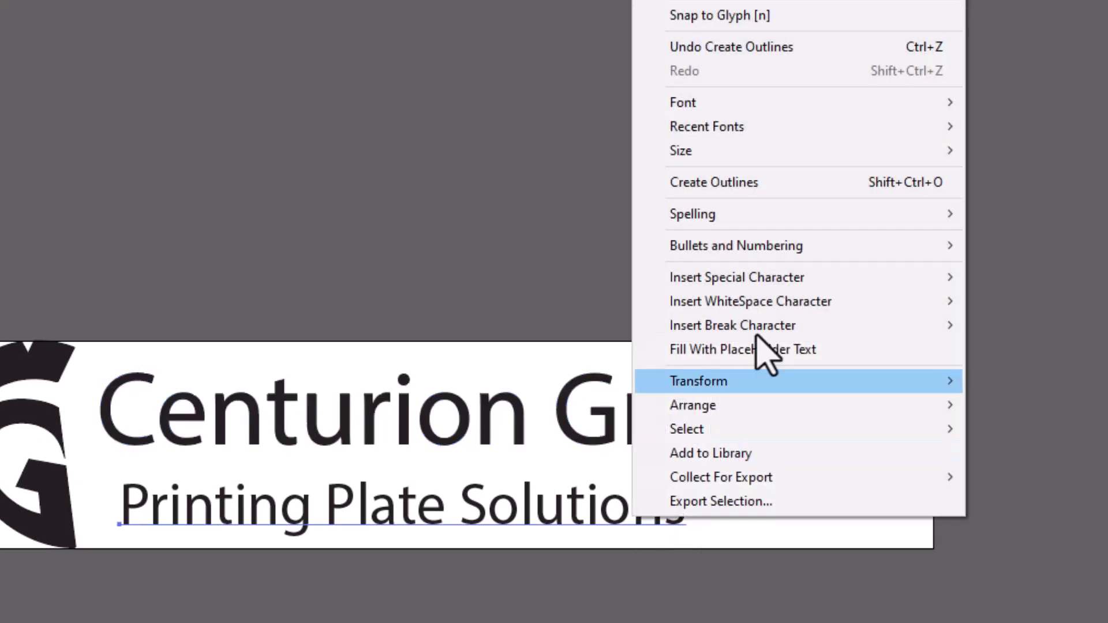
{"action": "left_click", "coordinate": [808, 184]}
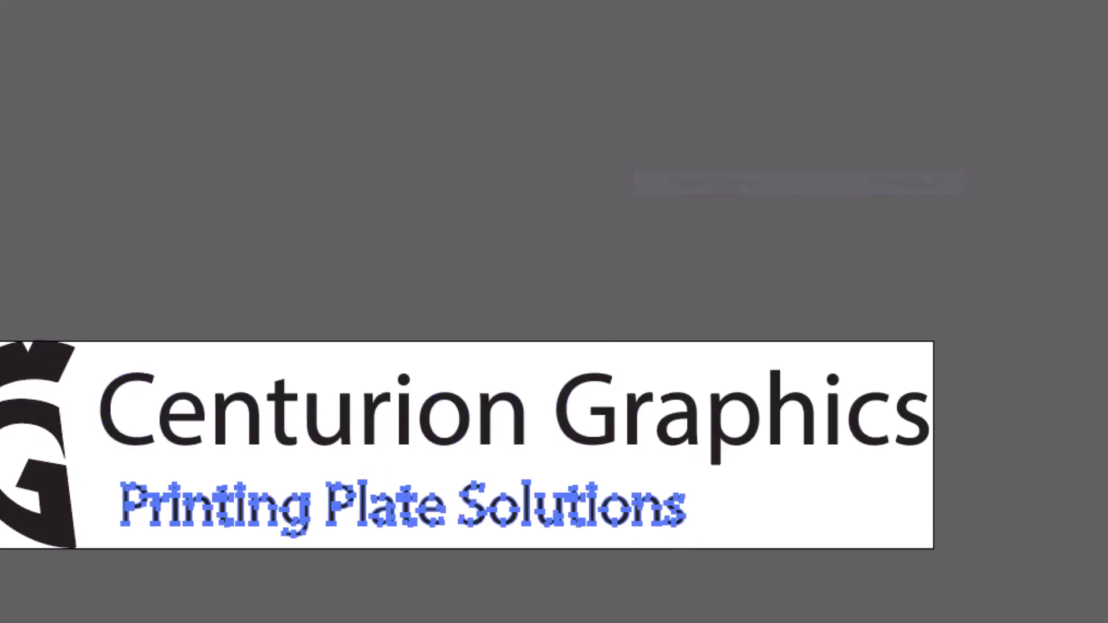
{"action": "left_click", "coordinate": [421, 191]}
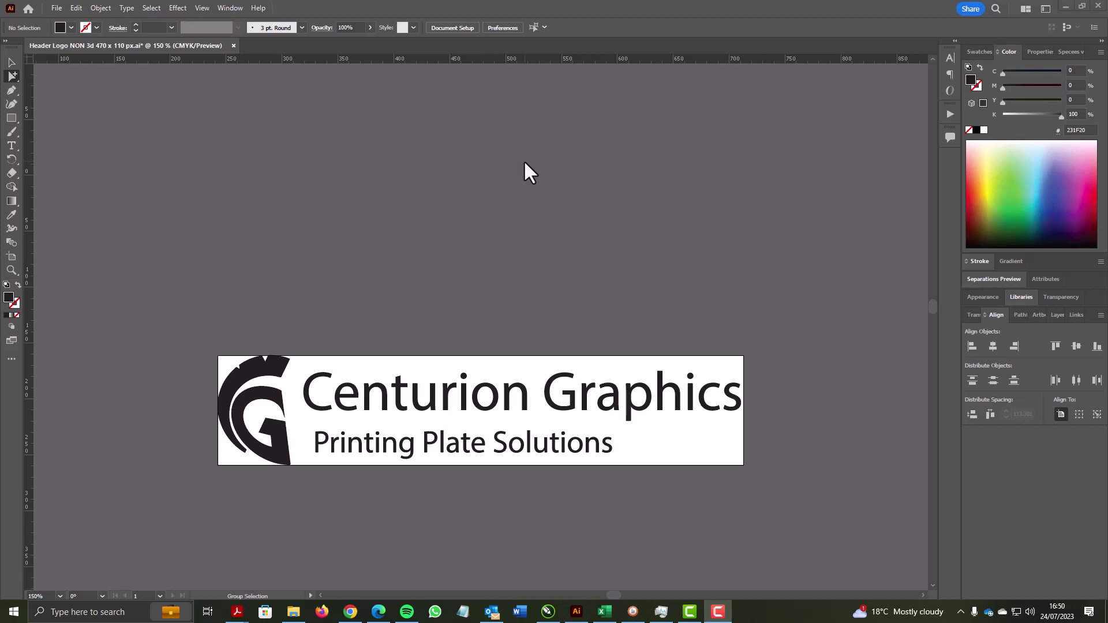
- Move the logo above the artboard and place a duplicate of it below, overlapping the artboard's lower edge
{"action": "left_click", "coordinate": [11, 62]}
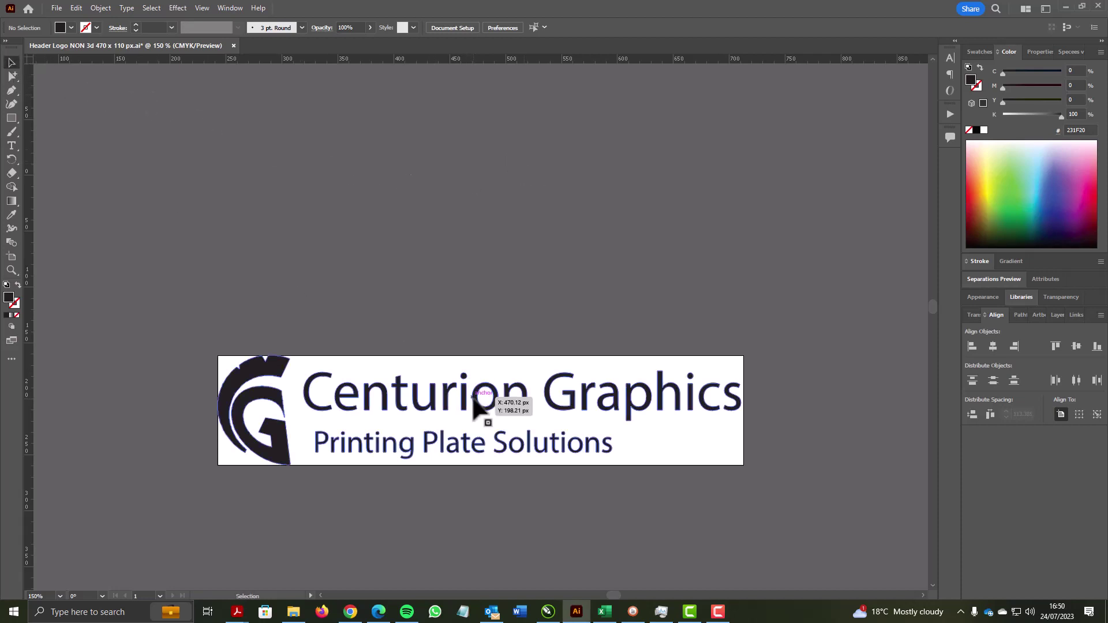
{"action": "left_click_drag", "start_coordinate": [473, 404], "coordinate": [477, 282]}
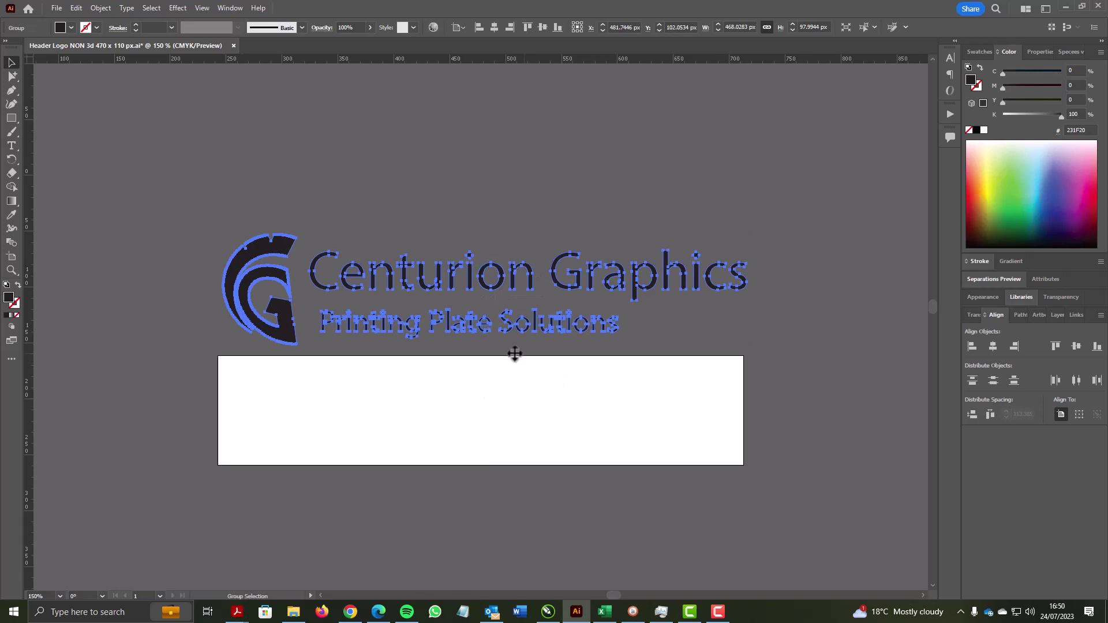
{"action": "left_click_drag", "start_coordinate": [515, 354], "coordinate": [650, 469]}
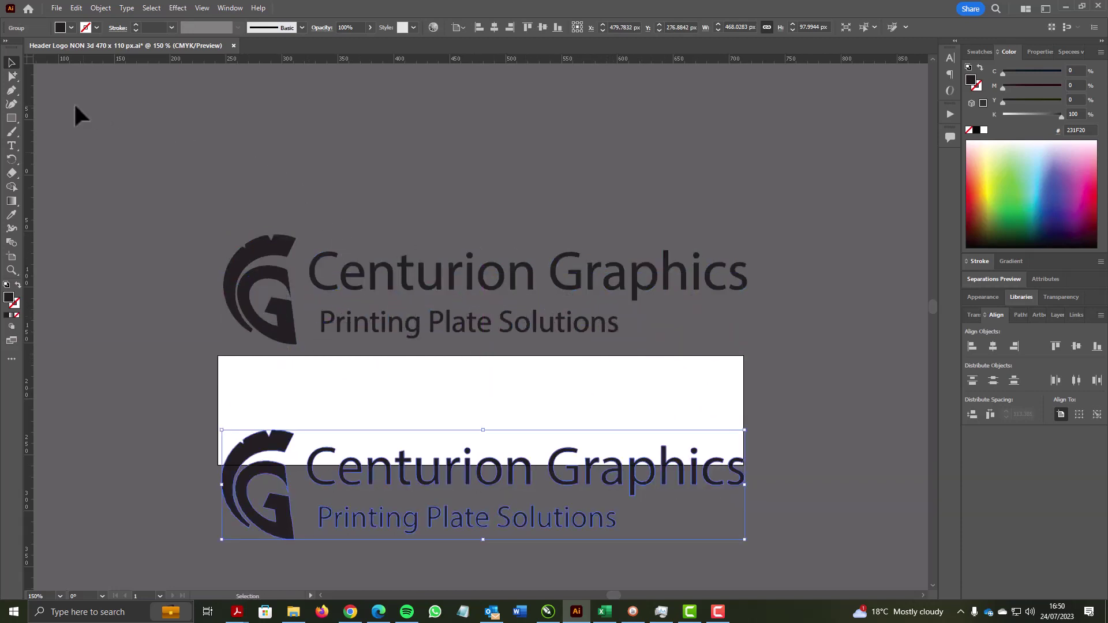
- Draw a straight horizontal Pen line about 403 px long between the two logos, with no fill and a 100% magenta stroke
{"action": "left_click", "coordinate": [12, 91]}
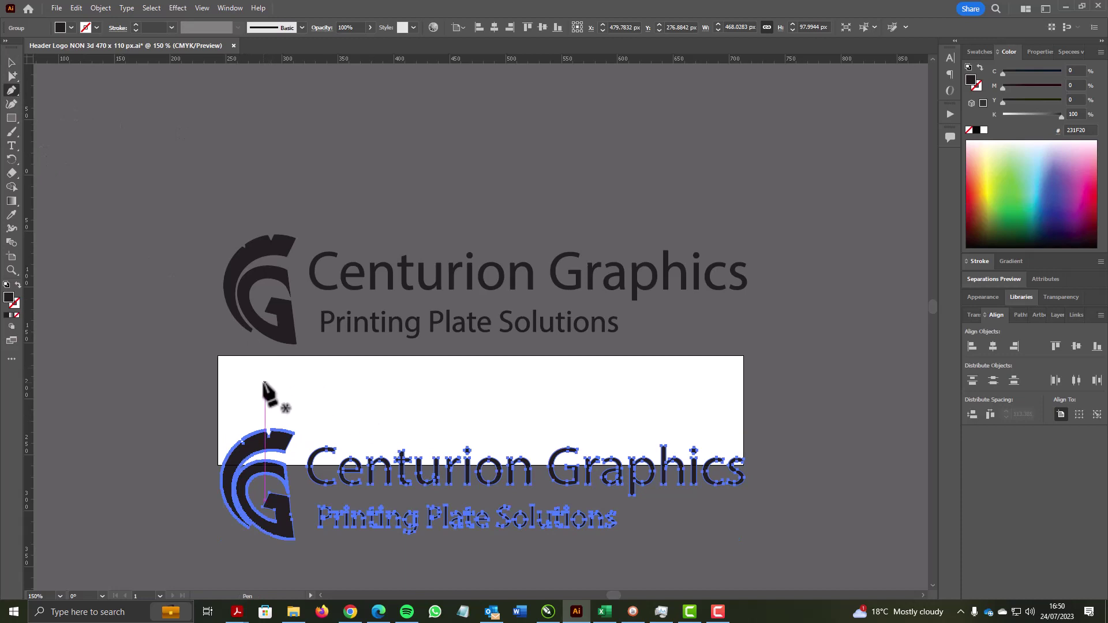
{"action": "left_click", "coordinate": [264, 382]}
{"action": "left_click", "coordinate": [715, 382]}
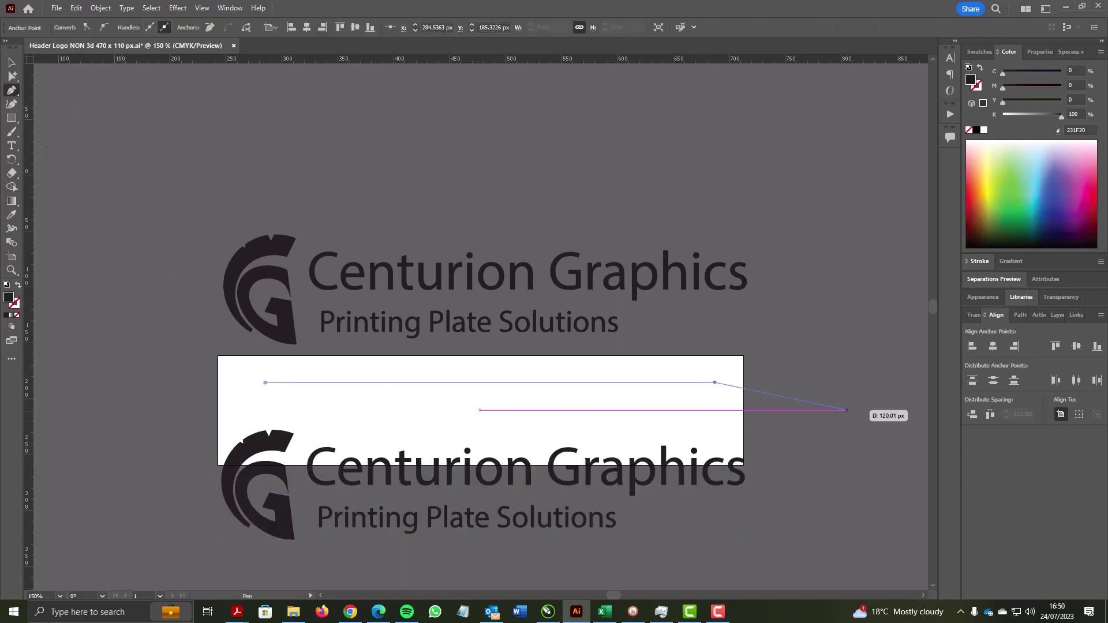
{"action": "left_click", "coordinate": [969, 131]}
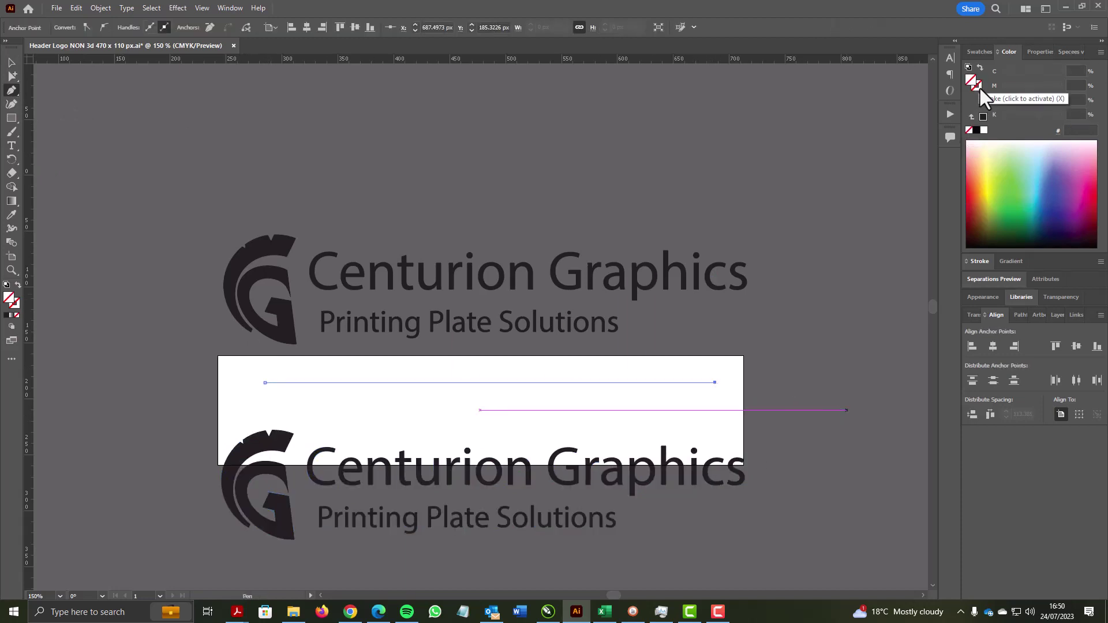
{"action": "left_click", "coordinate": [975, 85]}
{"action": "left_click", "coordinate": [983, 116]}
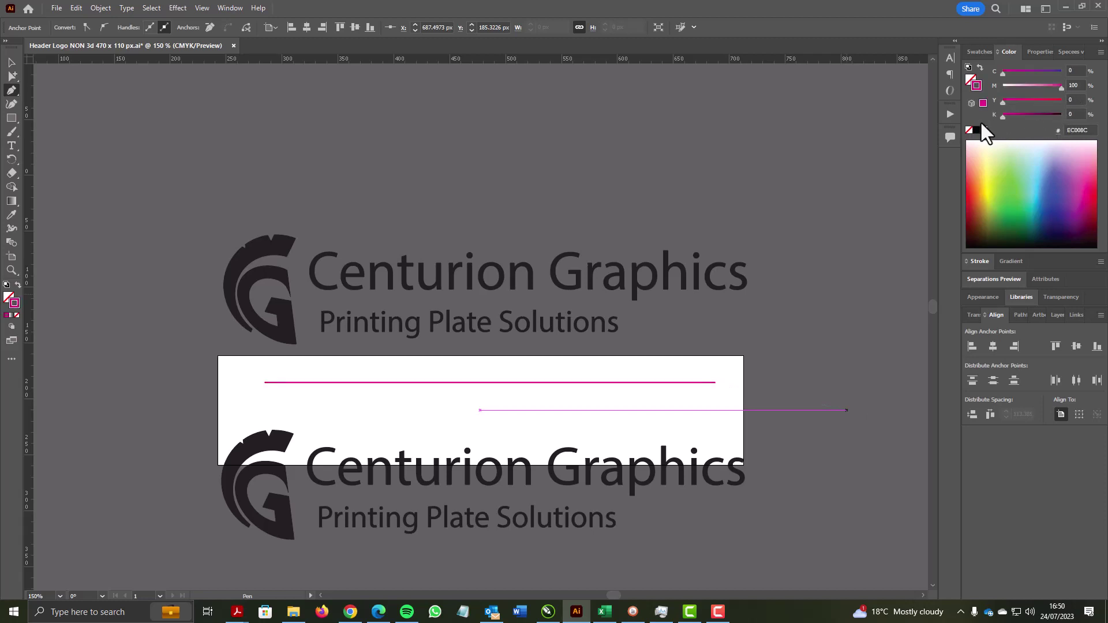
- Set the magenta line's stroke weight to 0.5 pt and finish the path
{"action": "left_click", "coordinate": [985, 259]}
{"action": "left_click", "coordinate": [1044, 270]}
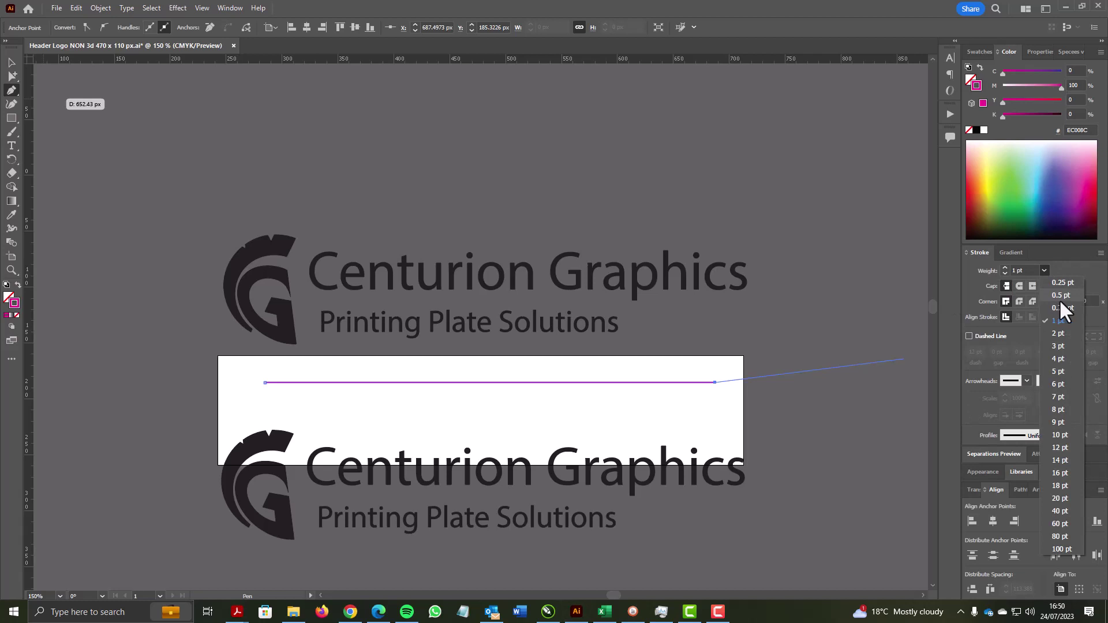
{"action": "left_click", "coordinate": [1060, 296]}
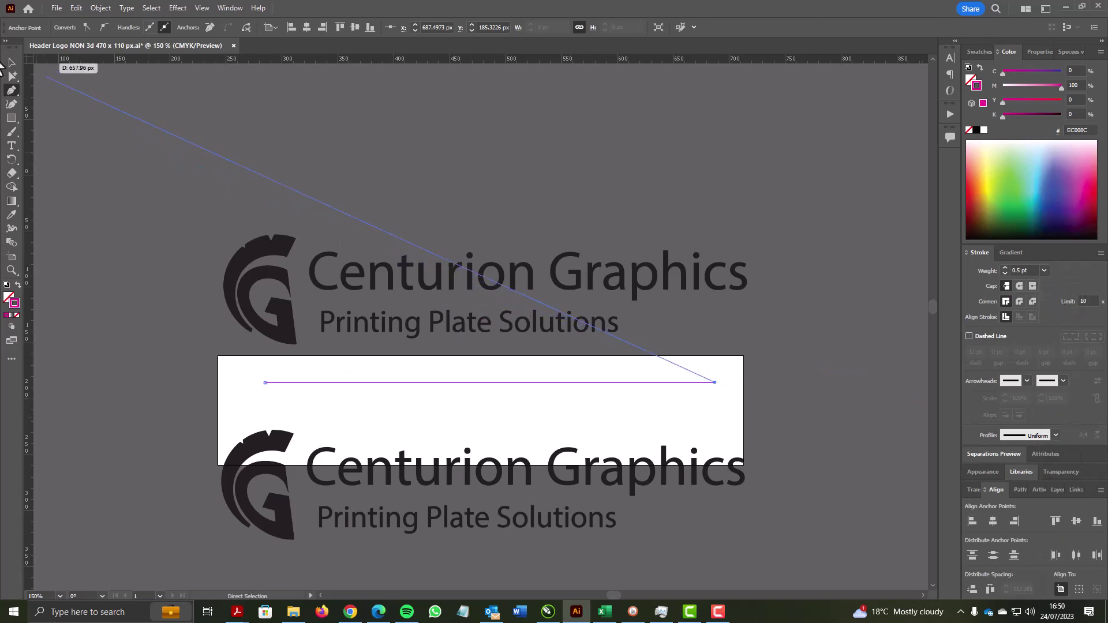
{"action": "left_click", "coordinate": [12, 74]}
{"action": "left_click", "coordinate": [11, 61]}
- Select both logos and the line between them, and align them on their horizontal centres
{"action": "left_click", "coordinate": [696, 382]}
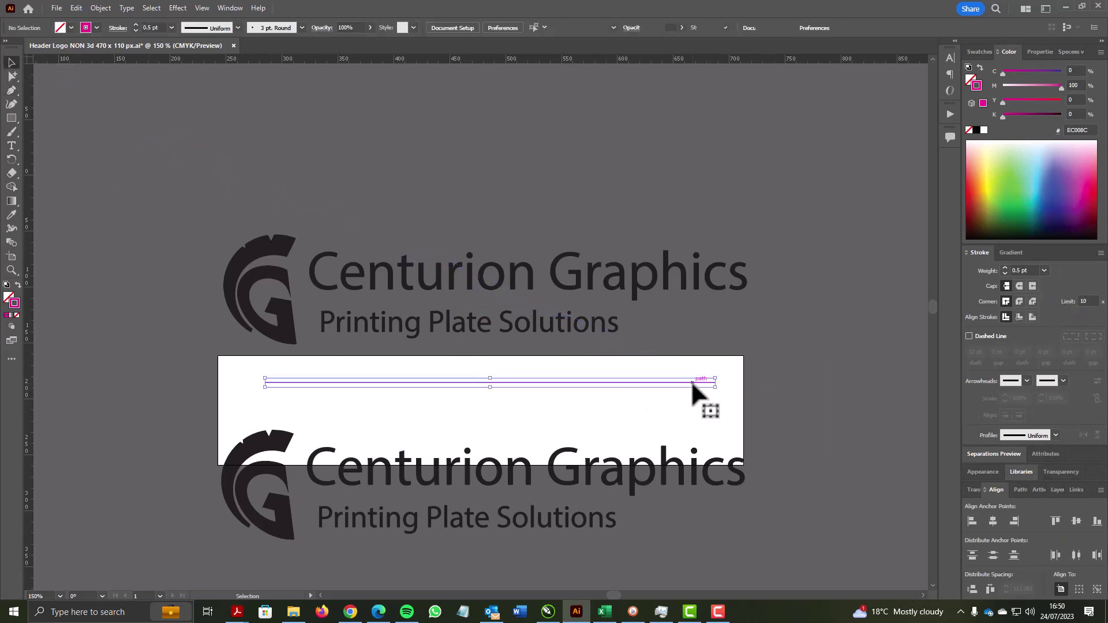
{"action": "scroll", "coordinate": [656, 454], "scroll_direction": "down", "scroll_amount": 1}
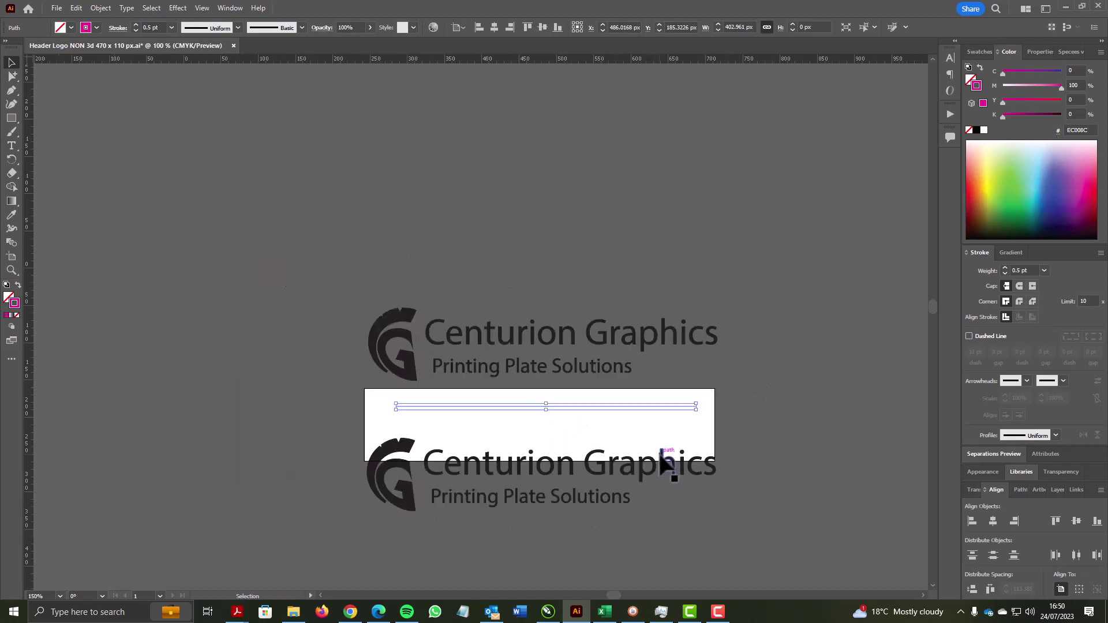
{"action": "left_click_drag", "start_coordinate": [574, 283], "coordinate": [634, 516]}
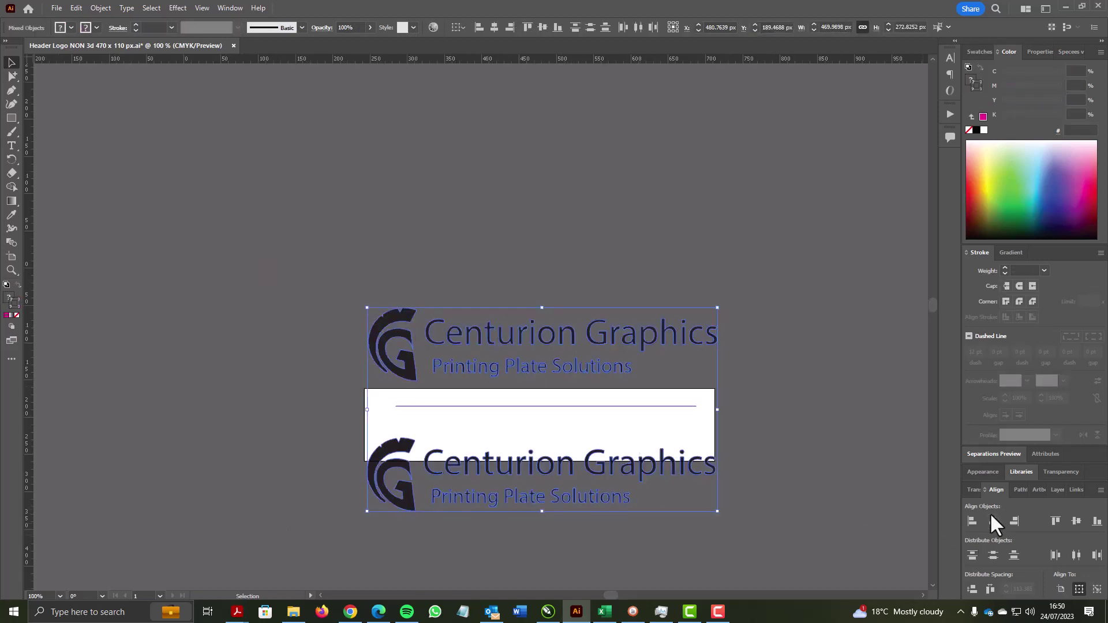
{"action": "left_click", "coordinate": [993, 522]}
- Distribute the two logos and the line vertically with 7.5 mm spacing, aligned to a key object
{"action": "left_click", "coordinate": [1097, 589]}
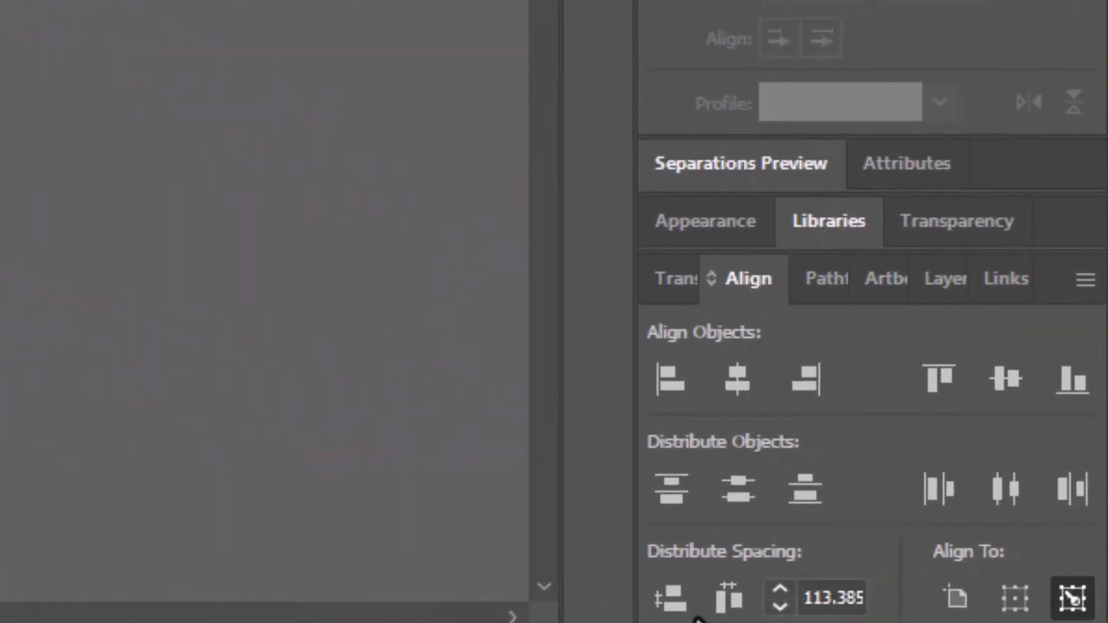
{"action": "left_click", "coordinate": [837, 598]}
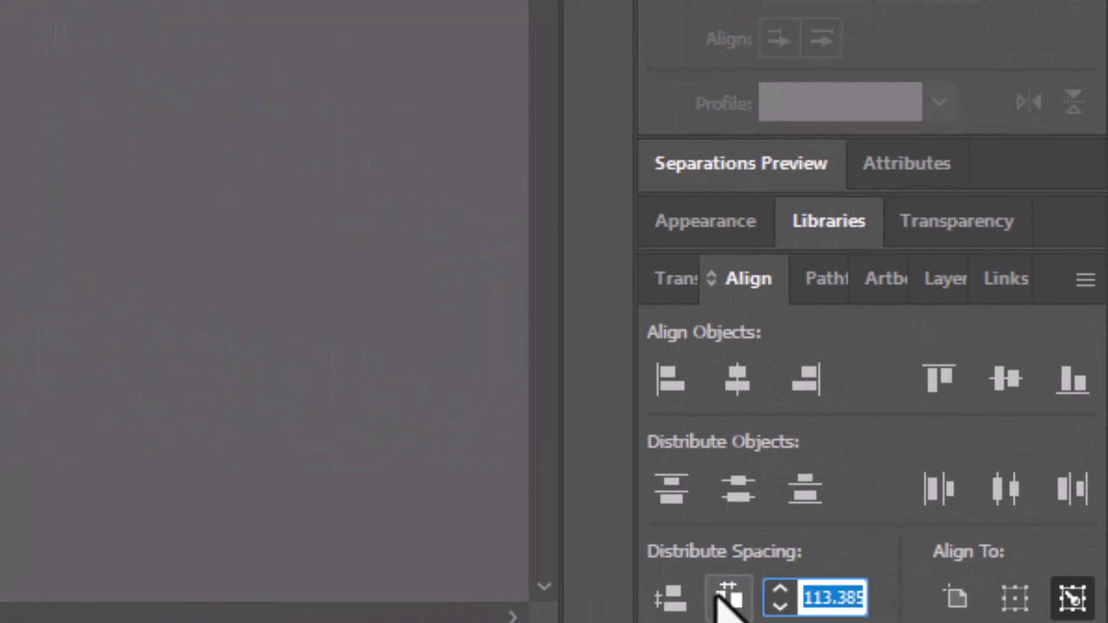
{"action": "type", "text": "7.8"}
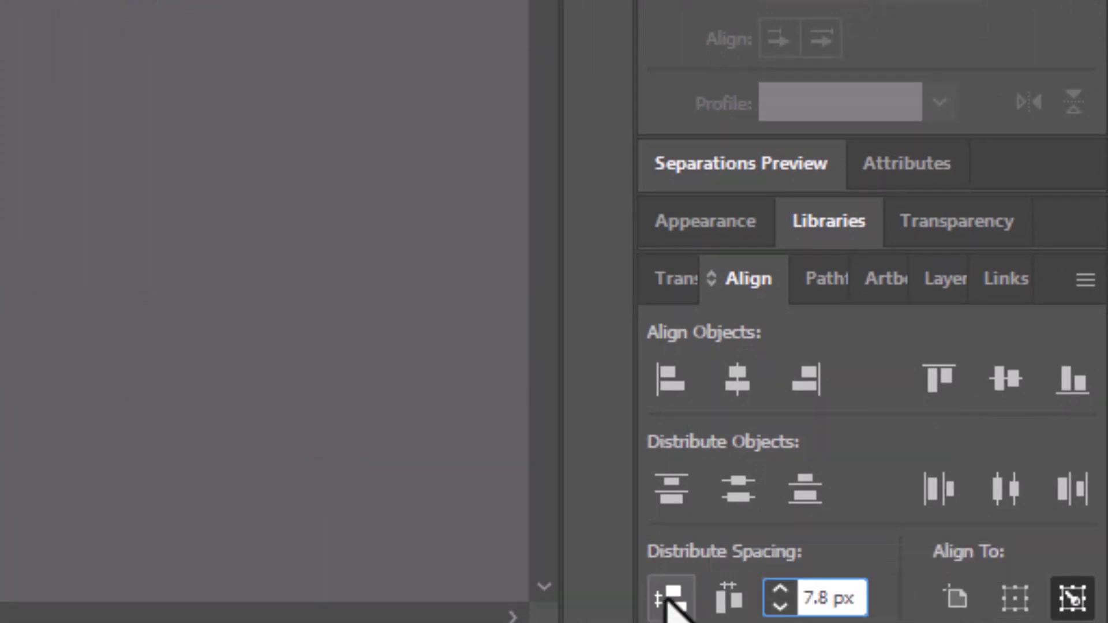
{"action": "key", "text": "Return"}
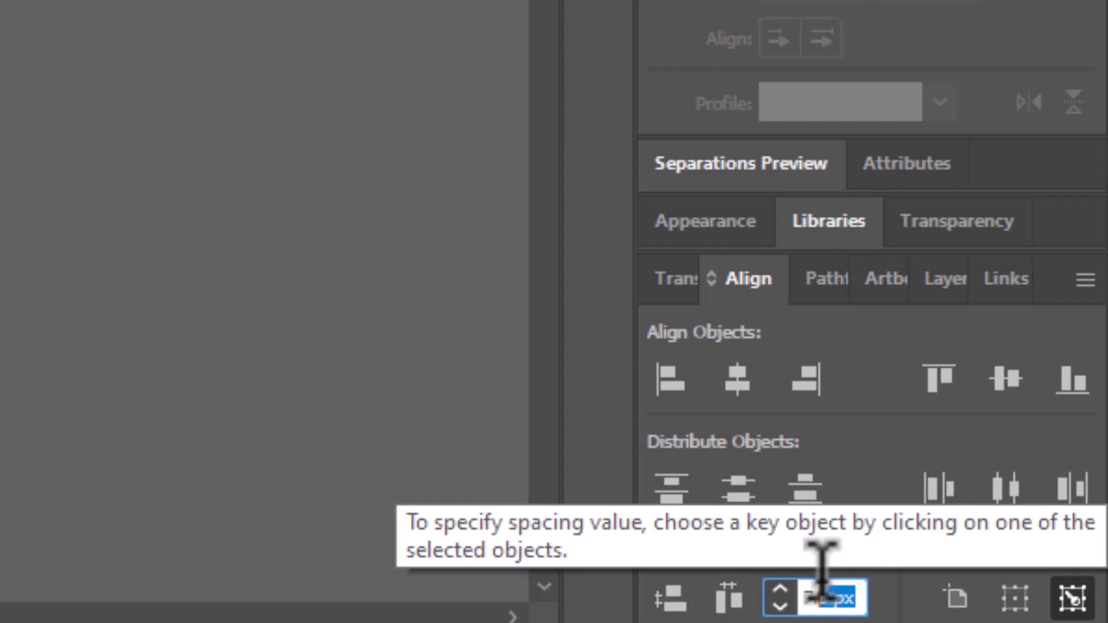
{"action": "type", "text": "7.5mm"}
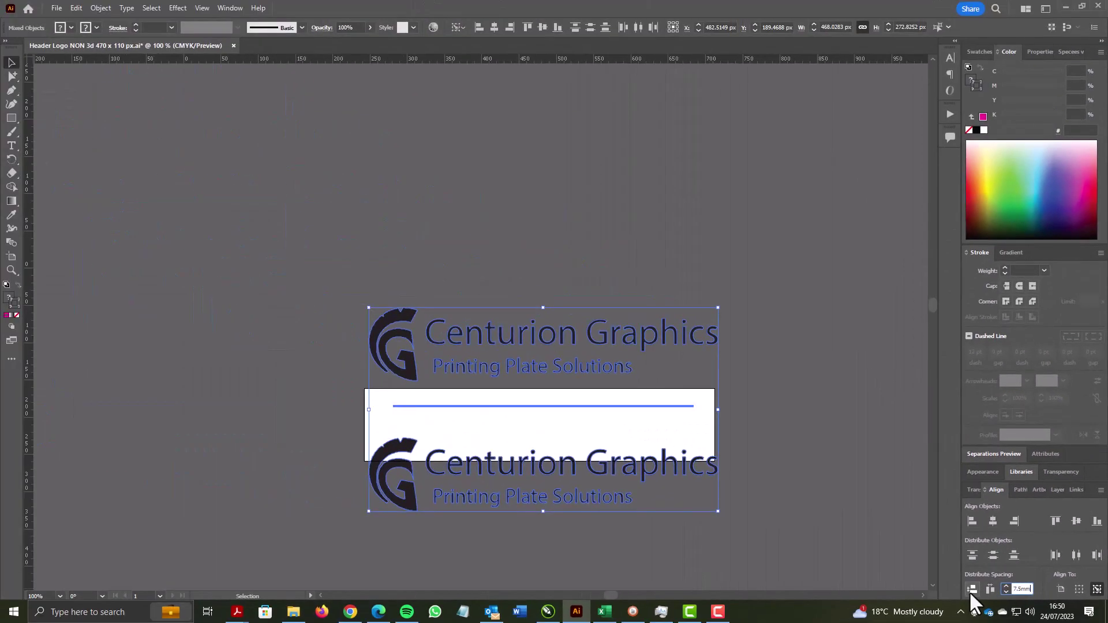
{"action": "left_click", "coordinate": [953, 590]}
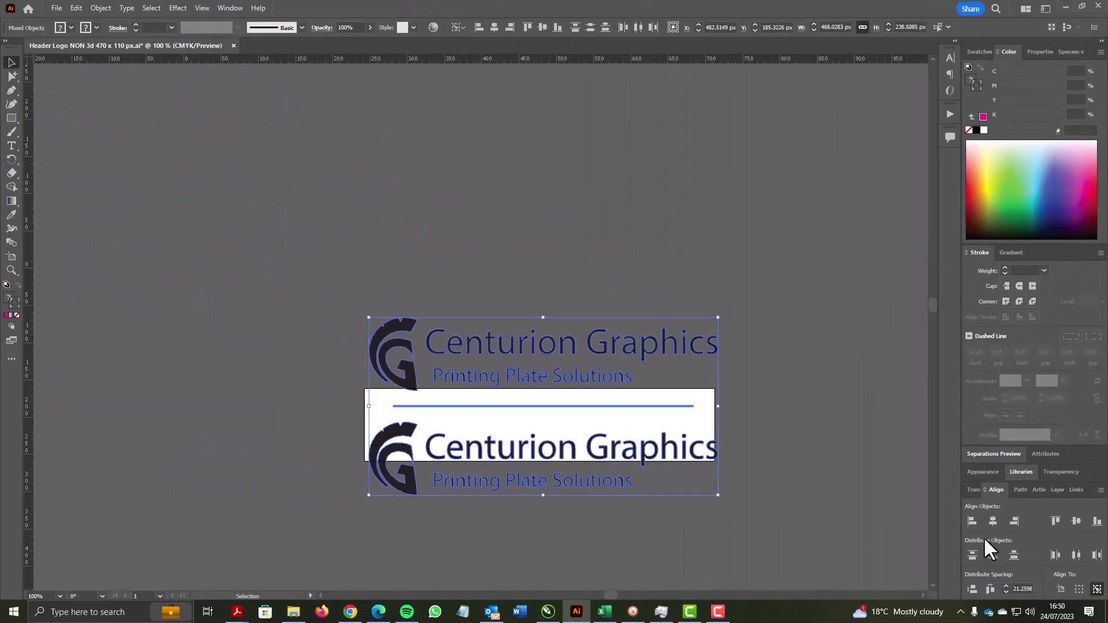
- Group the two logos with the line and fit the artboard to the artwork bounds
{"action": "key", "text": "ctrl+g"}
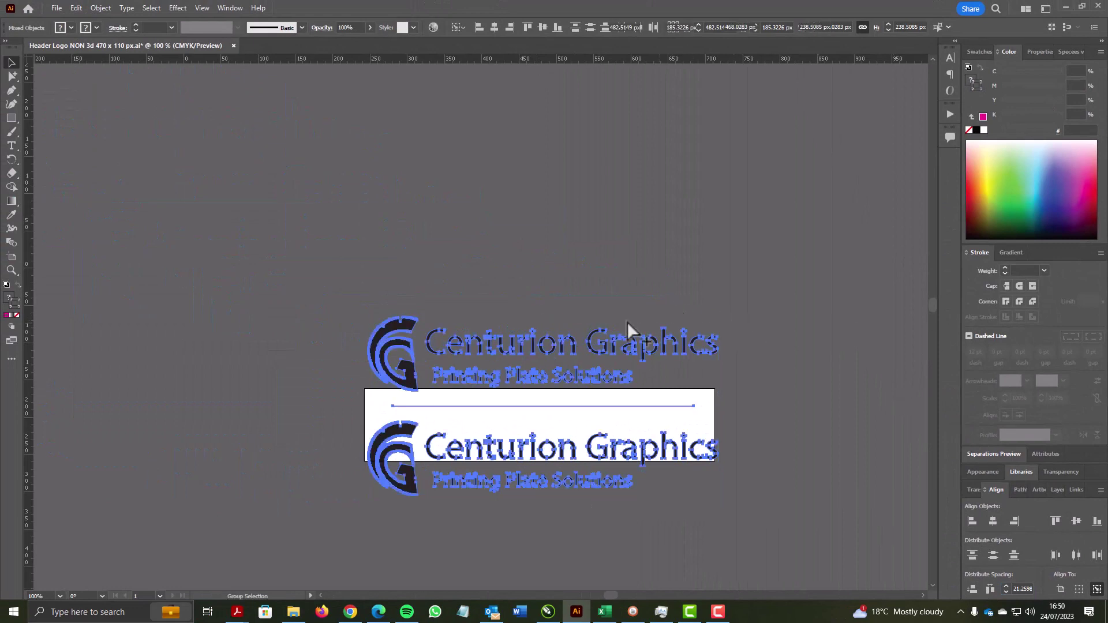
{"action": "left_click", "coordinate": [583, 275]}
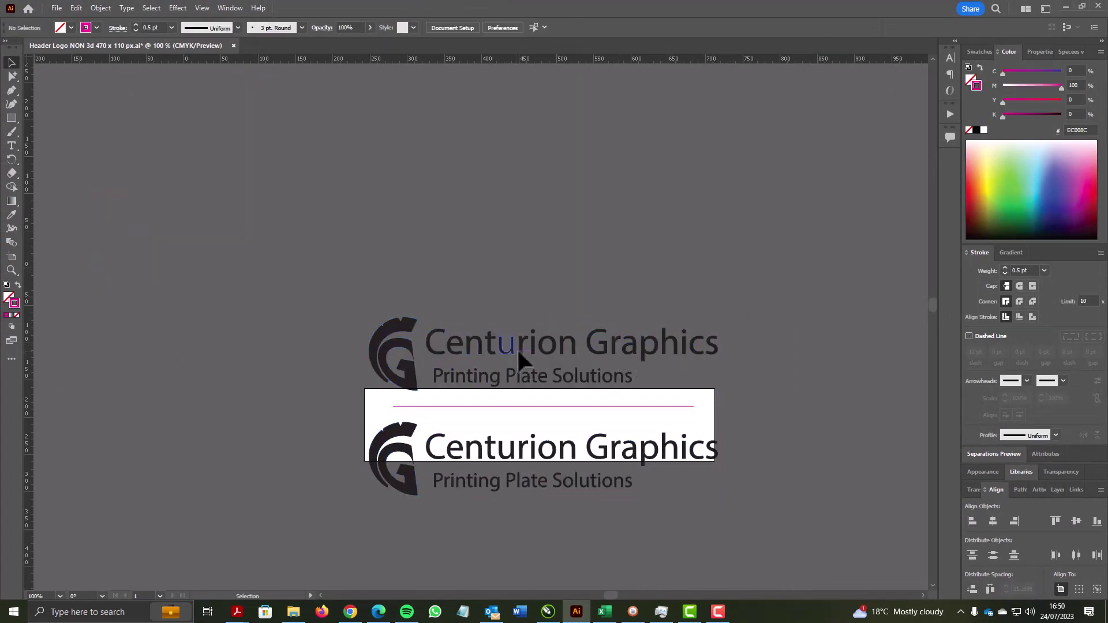
{"action": "left_click", "coordinate": [11, 256]}
{"action": "left_click", "coordinate": [85, 27]}
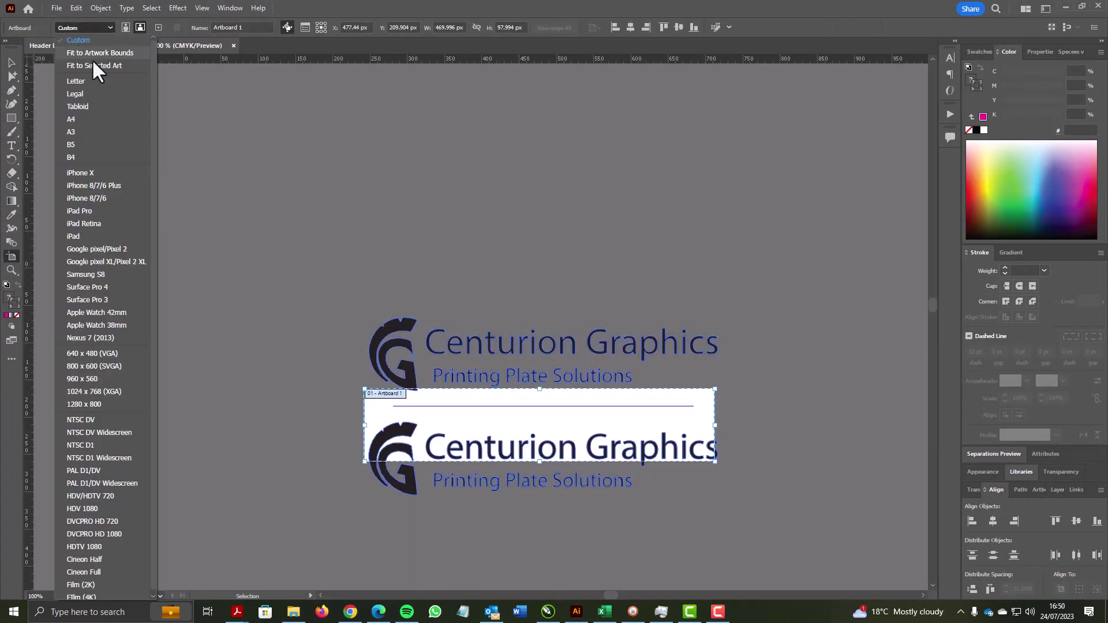
{"action": "key", "text": "Escape"}
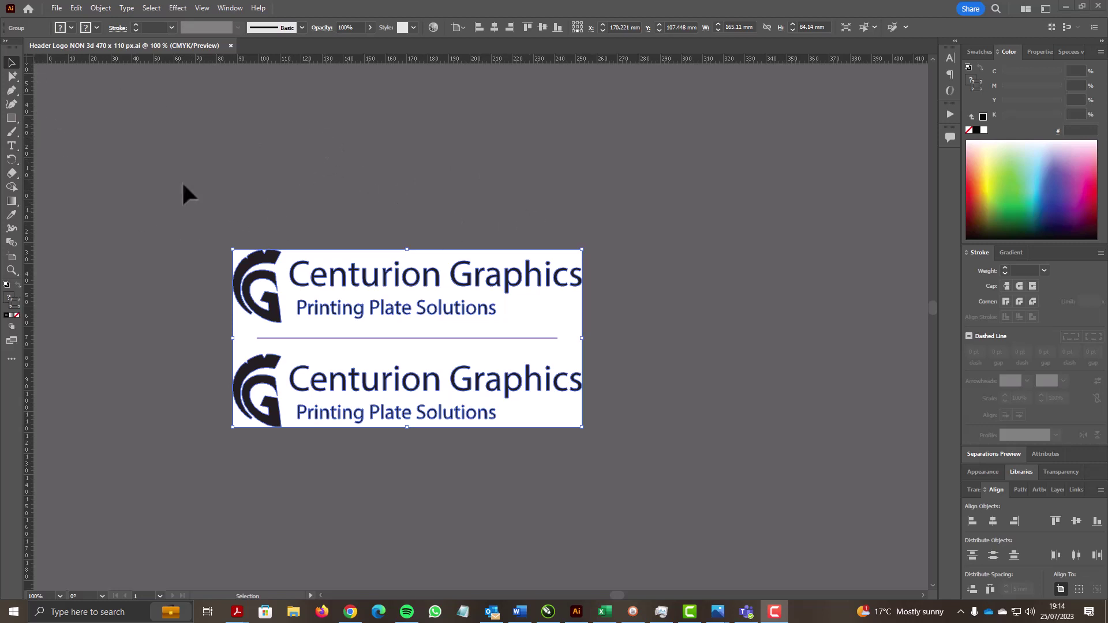
- Ungroup the artwork and select only the upper logo to check its width and height
{"action": "left_click", "coordinate": [12, 62]}
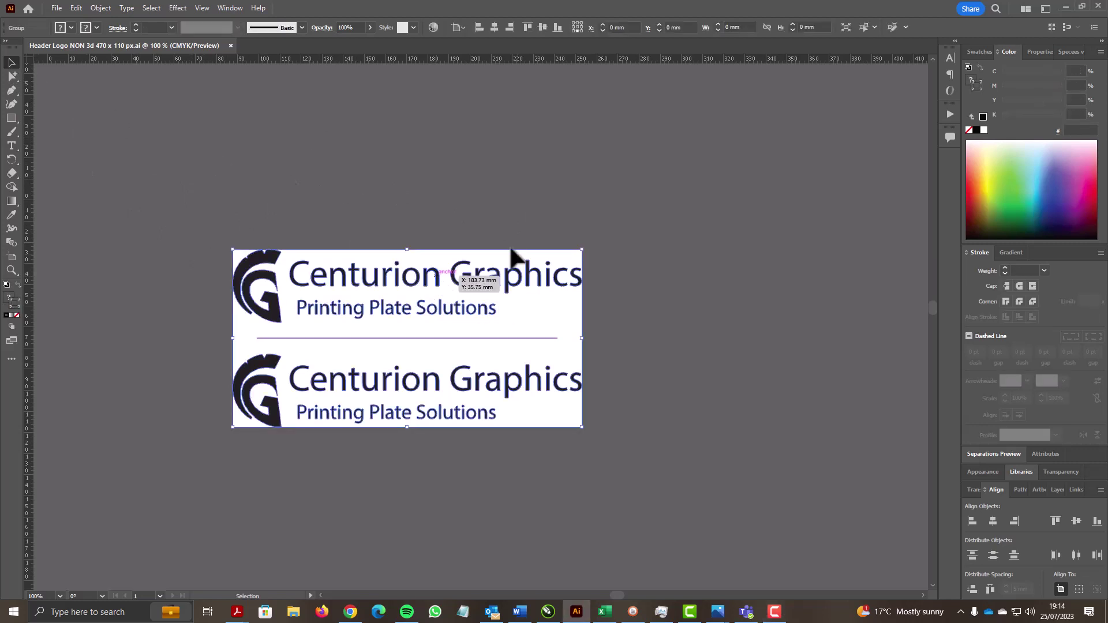
{"action": "left_click", "coordinate": [495, 206]}
{"action": "left_click", "coordinate": [508, 277]}
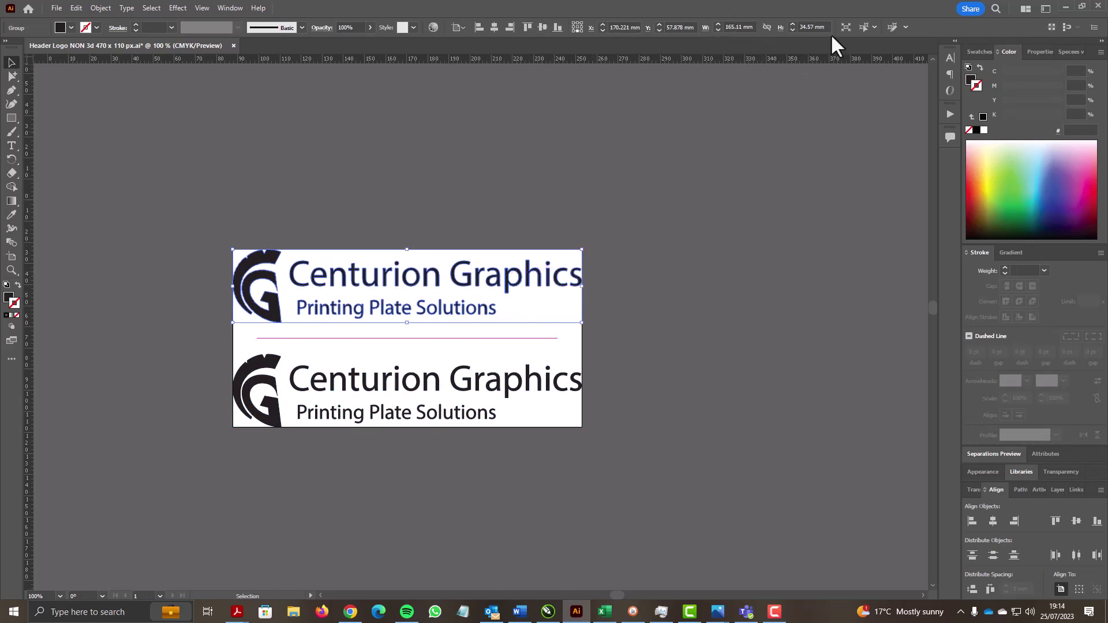
- Draw a rectangle about 69 by 49 mm beside the artboard, with no fill and a 100% magenta stroke
{"action": "left_click", "coordinate": [12, 118]}
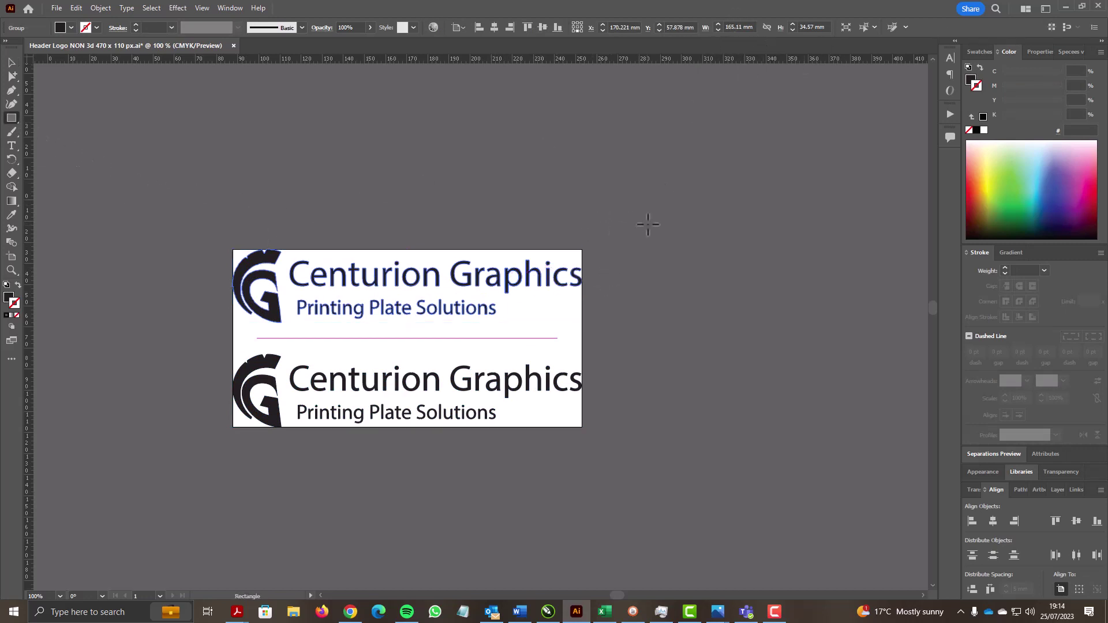
{"action": "left_click_drag", "start_coordinate": [648, 224], "coordinate": [793, 327]}
{"action": "left_click", "coordinate": [972, 81]}
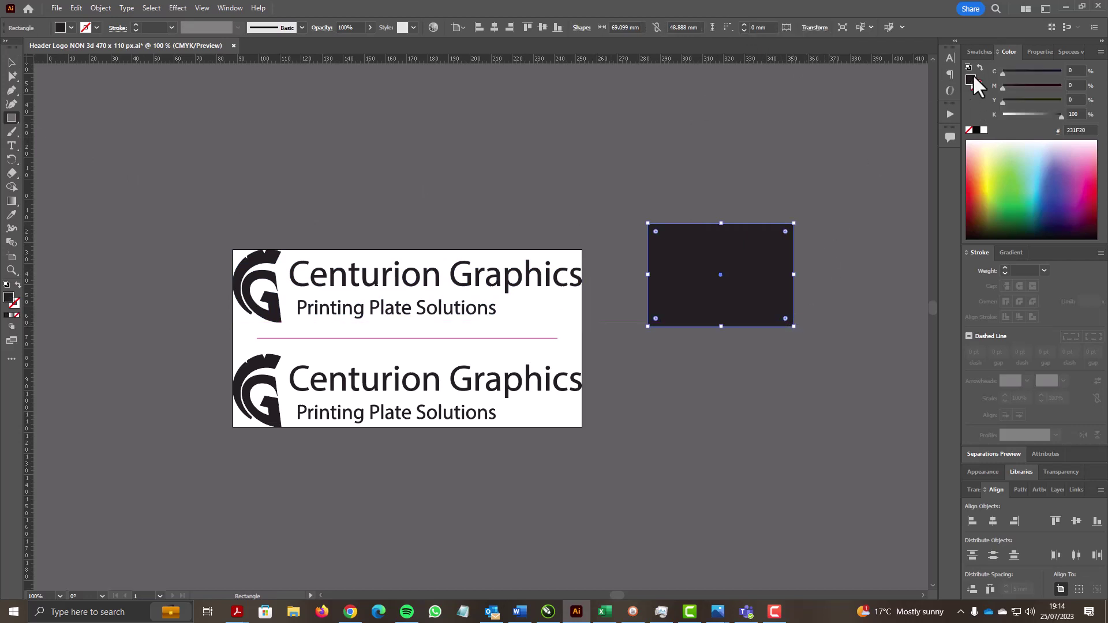
{"action": "left_click", "coordinate": [969, 131]}
{"action": "left_click", "coordinate": [980, 87]}
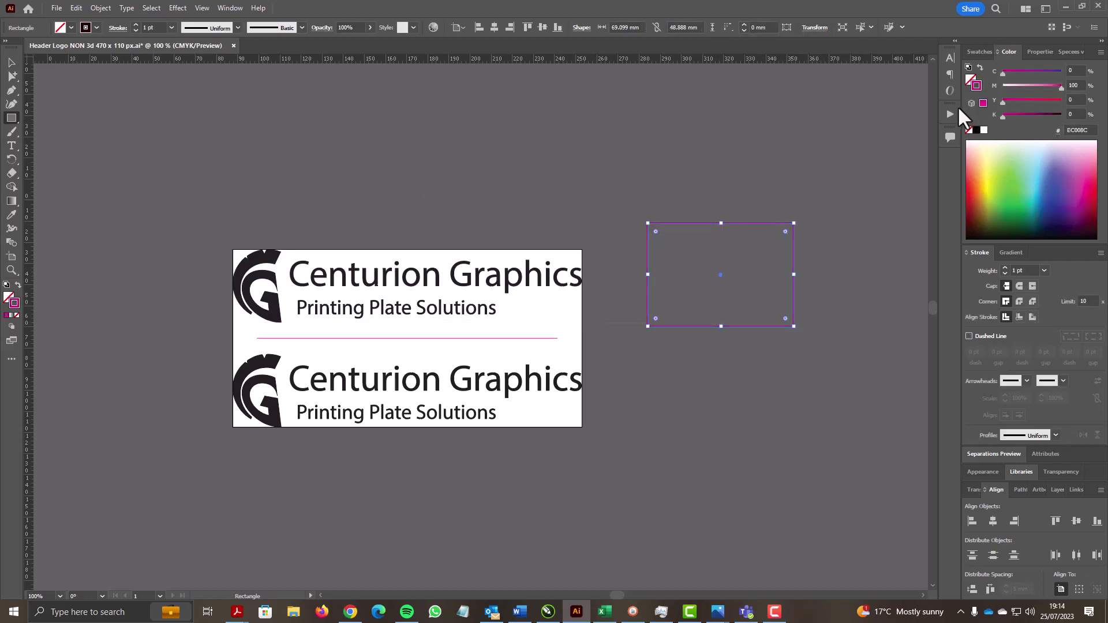
- Set the magenta rectangle's width to 174 mm and its height to 44 mm
{"action": "left_click", "coordinate": [625, 28]}
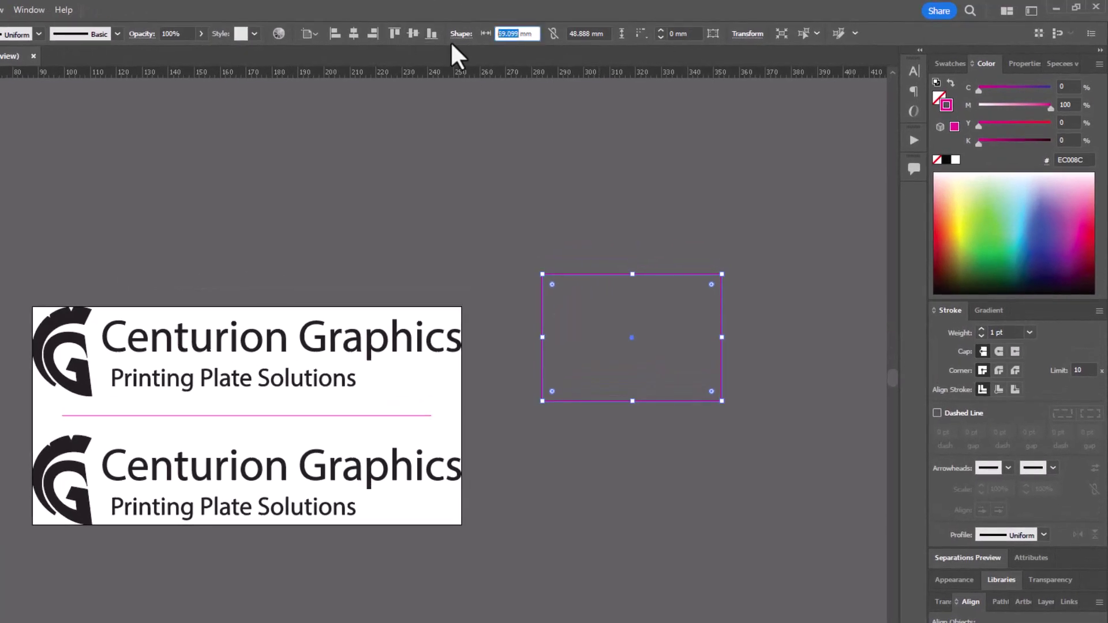
{"action": "type", "text": "174"}
{"action": "key", "text": "Return"}
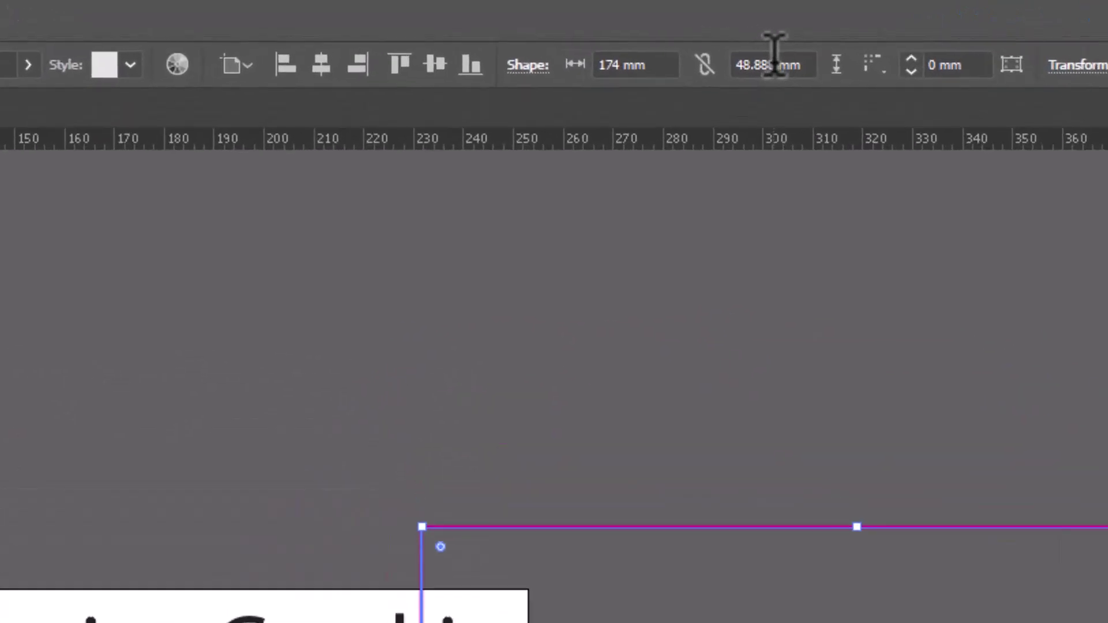
{"action": "left_click", "coordinate": [601, 35]}
{"action": "type", "text": "44"}
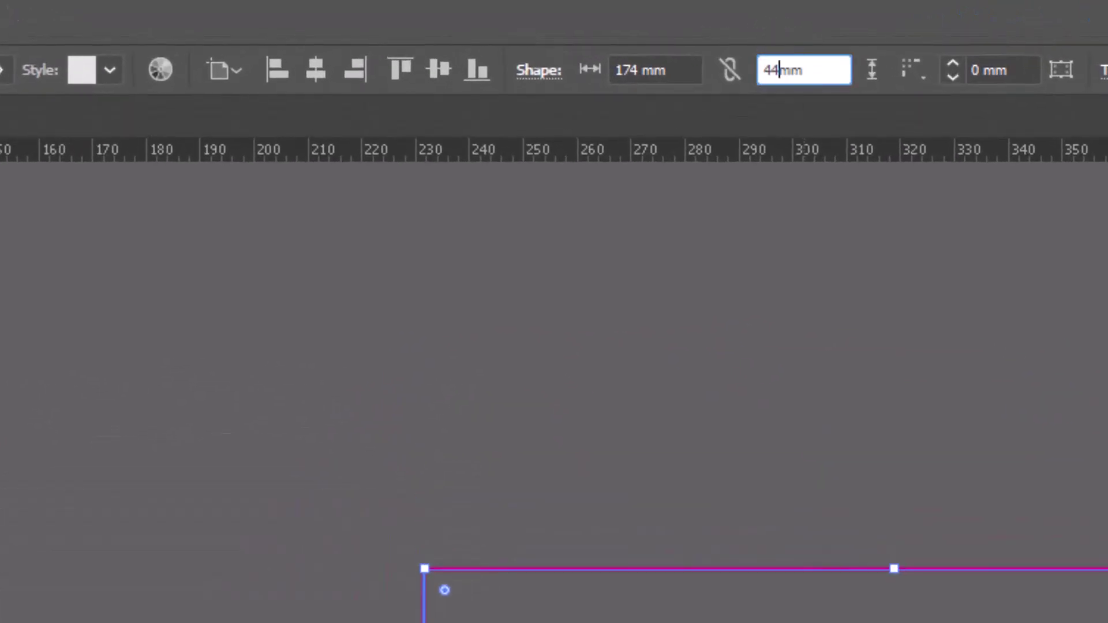
{"action": "key", "text": "Return"}
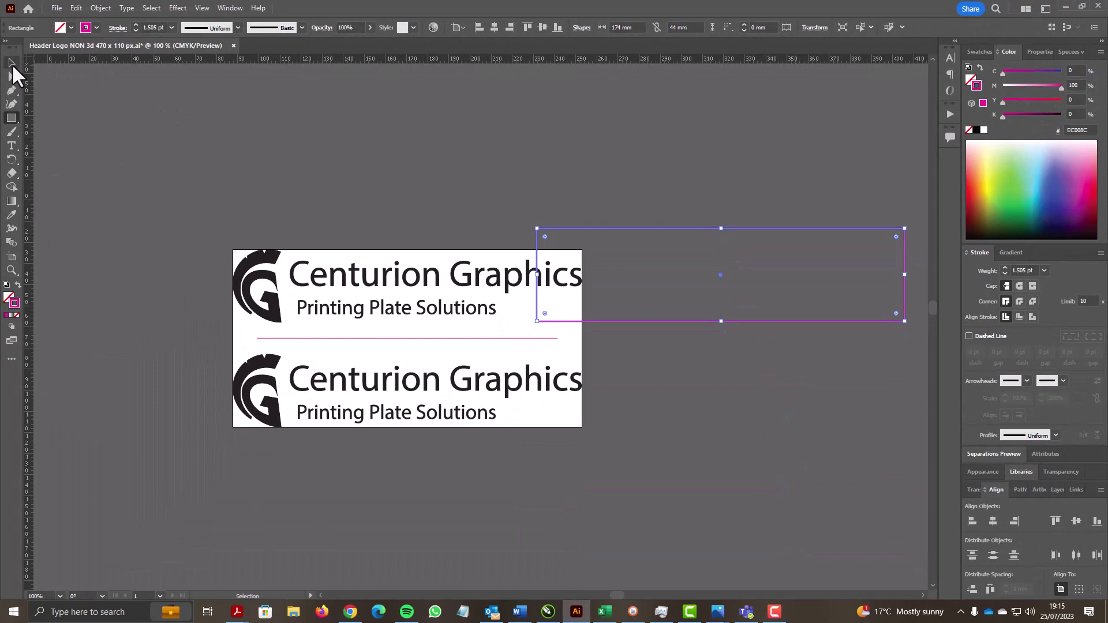
- Centre the magenta rectangle horizontally and vertically on the upper logo, using the logo as the key object
{"action": "left_click", "coordinate": [12, 62]}
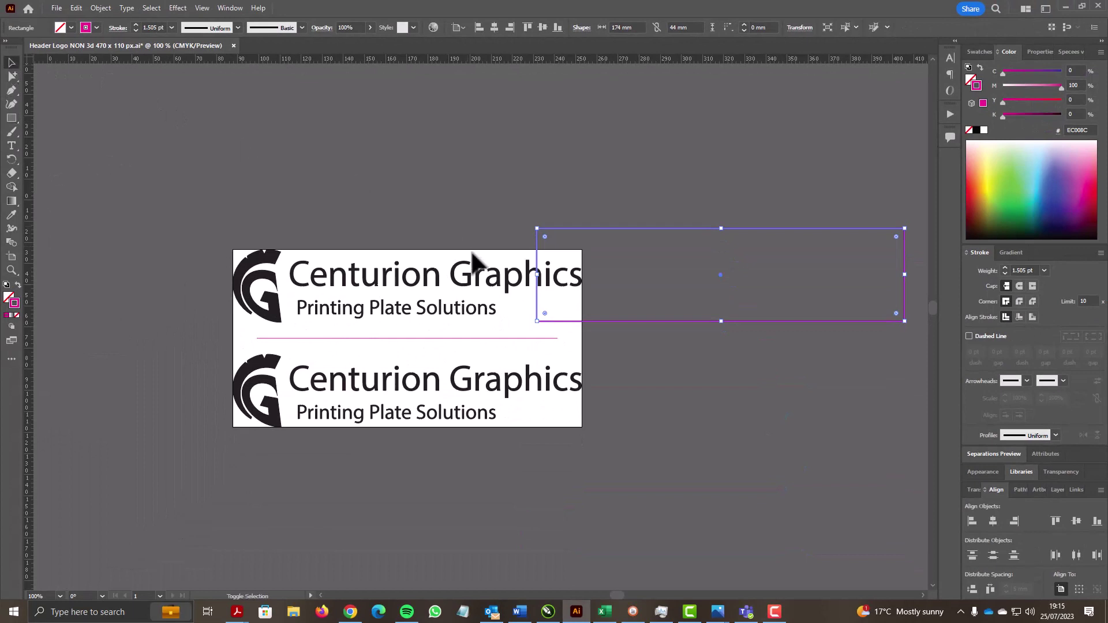
{"action": "left_click", "coordinate": [494, 283], "text": "shift"}
{"action": "left_click", "coordinate": [993, 521]}
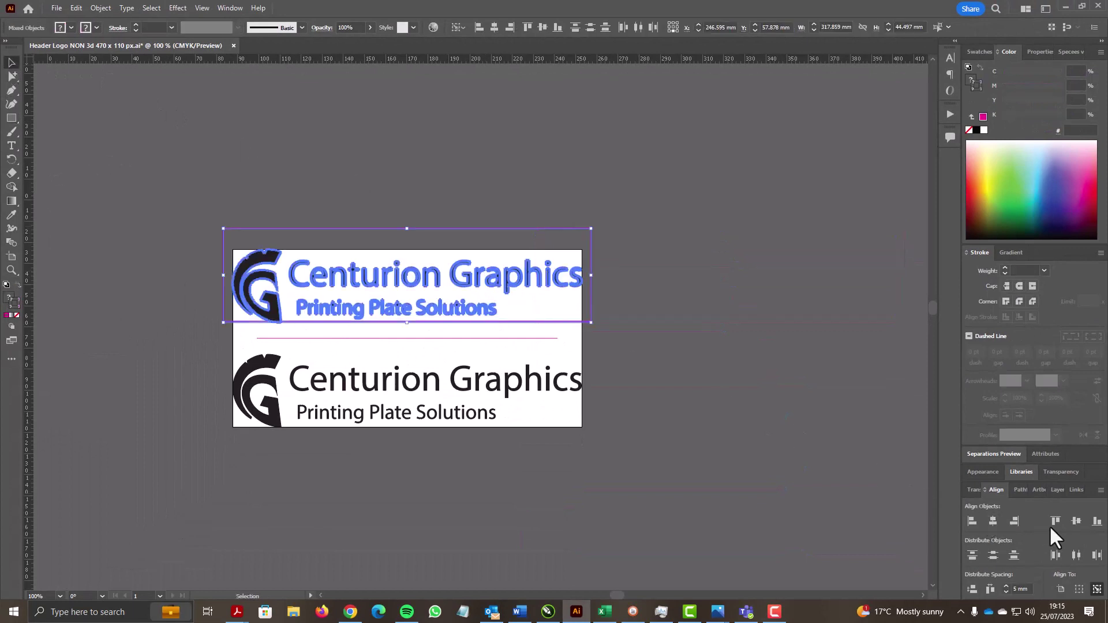
{"action": "left_click", "coordinate": [1077, 521]}
{"action": "left_click", "coordinate": [592, 292]}
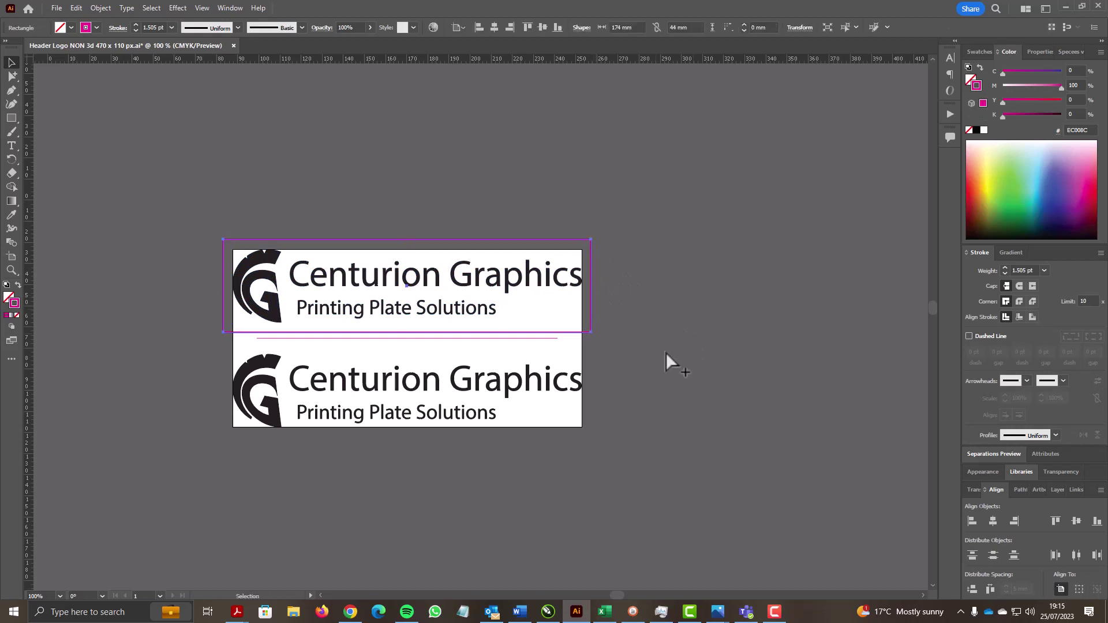
- Duplicate the magenta border onto the lower logo and centre the copy horizontally and vertically on it
{"action": "left_click_drag", "start_coordinate": [385, 333], "coordinate": [466, 389]}
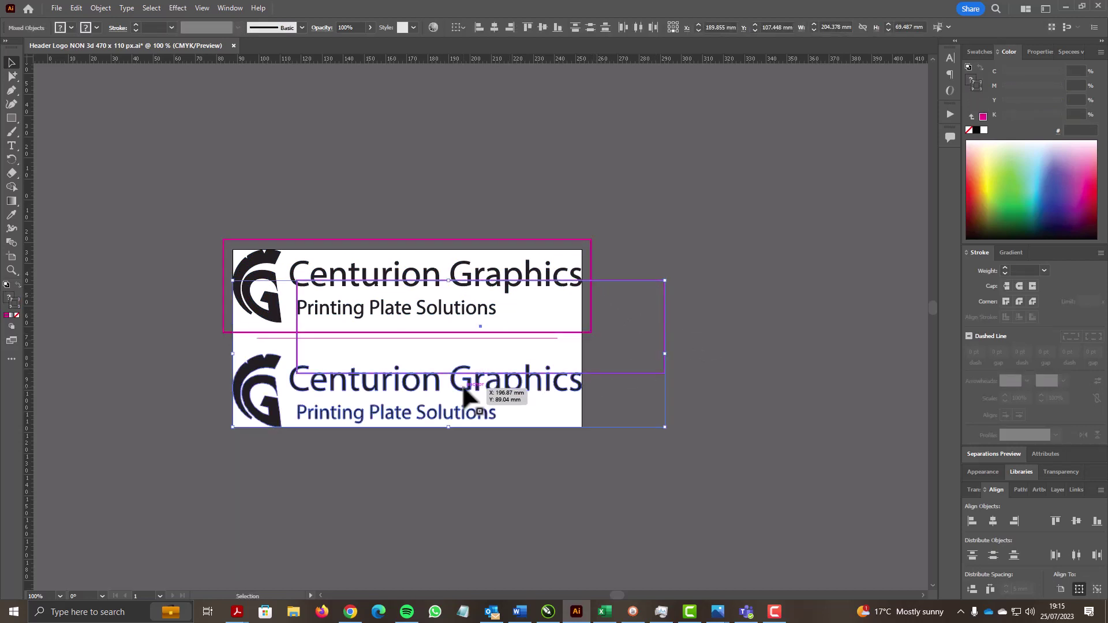
{"action": "left_click", "coordinate": [465, 389], "text": "shift"}
{"action": "left_click", "coordinate": [993, 521]}
{"action": "left_click", "coordinate": [1076, 522]}
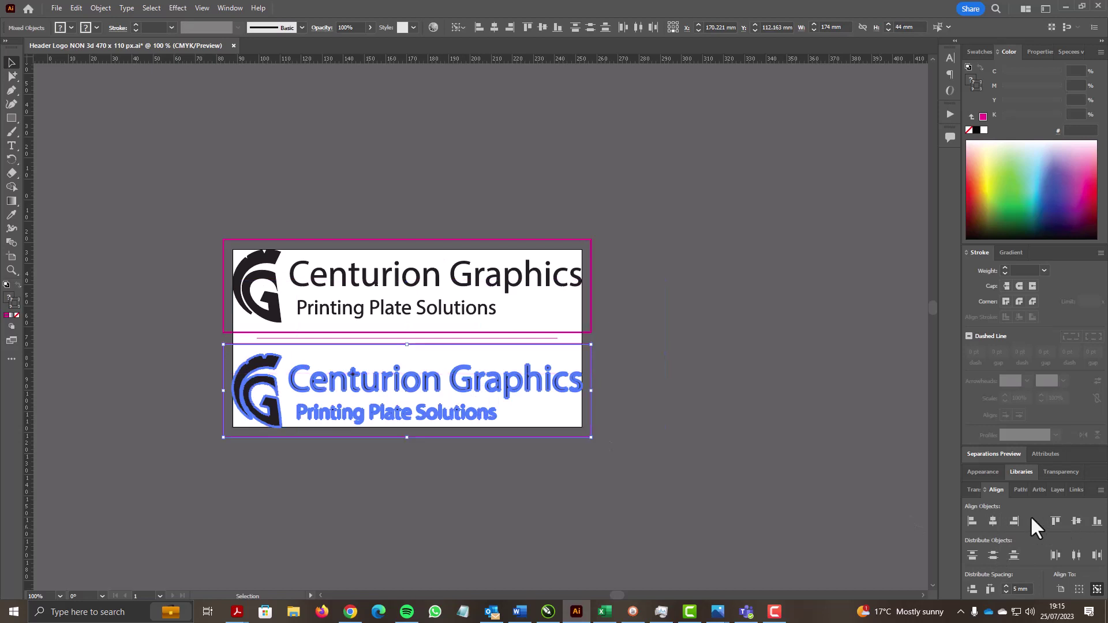
- Group the lower logo with its border and delete the magenta dividing line
{"action": "key", "text": "ctrl+g"}
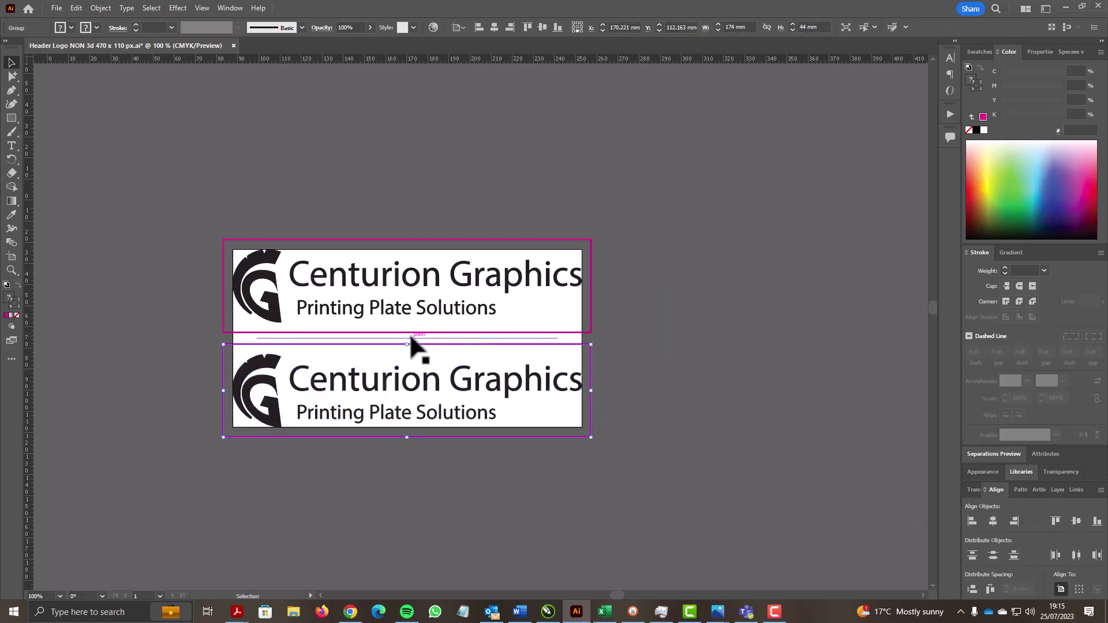
{"action": "key", "text": "ctrl+shift+a"}
- Try to distribute the bordered logos vertically with 0 mm spacing, using the lower group as key object
{"action": "left_click_drag", "start_coordinate": [432, 230], "coordinate": [496, 404]}
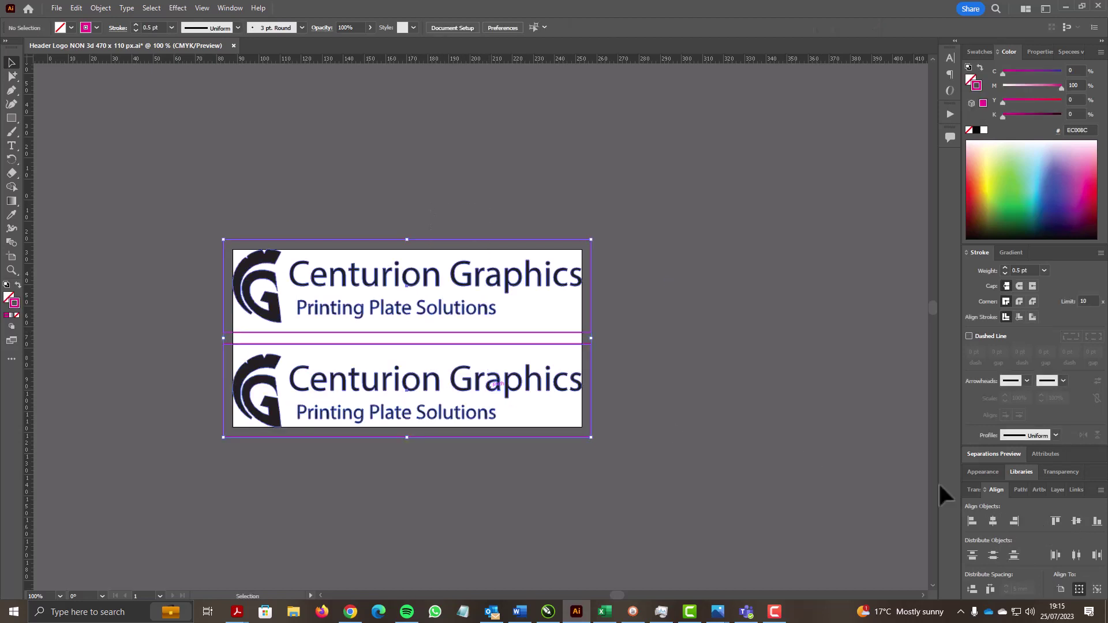
{"action": "left_click", "coordinate": [1097, 589]}
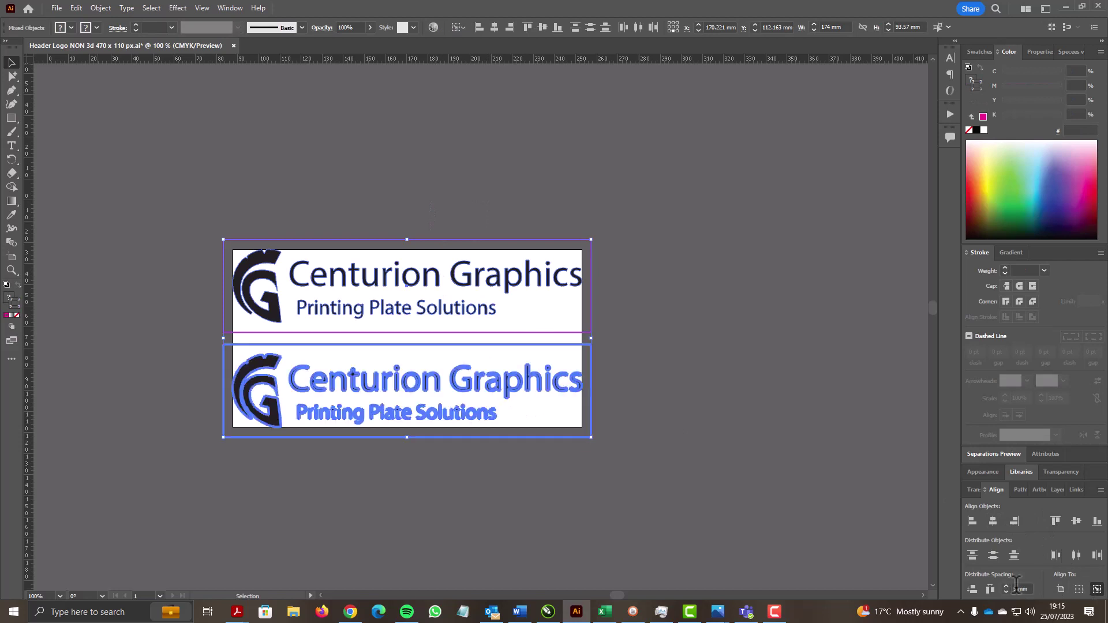
{"action": "left_click", "coordinate": [991, 589]}
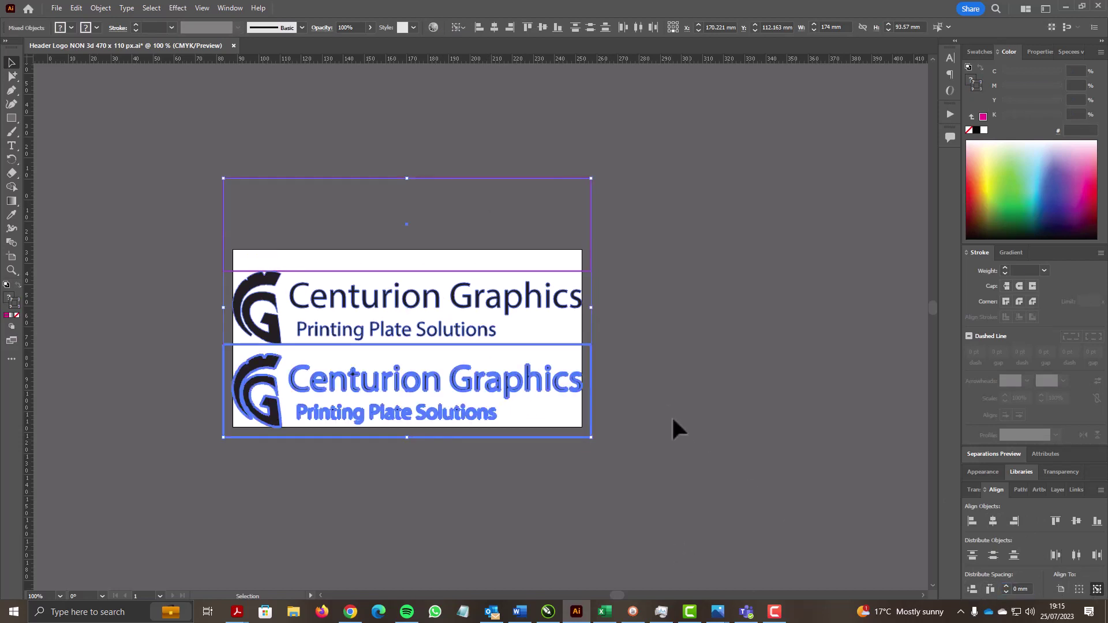
{"action": "key", "text": "v"}
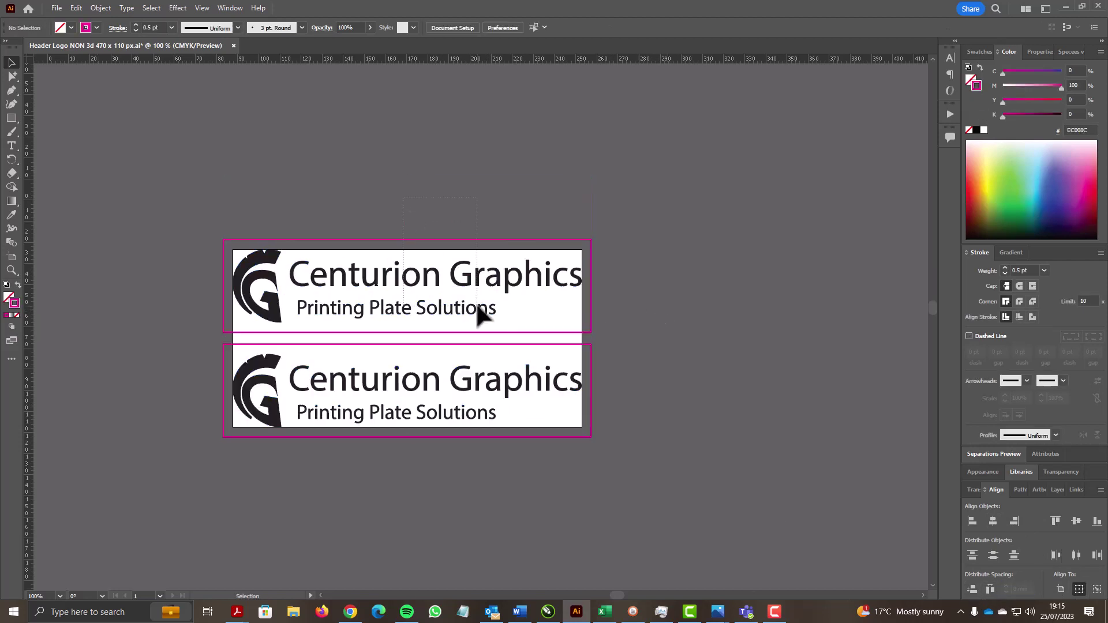
- Group the upper logo with its border and stack both bordered logos with 0 mm vertical spacing, positioned over the artboard
{"action": "left_click", "coordinate": [482, 312]}
{"action": "left_click", "coordinate": [514, 425], "text": "shift"}
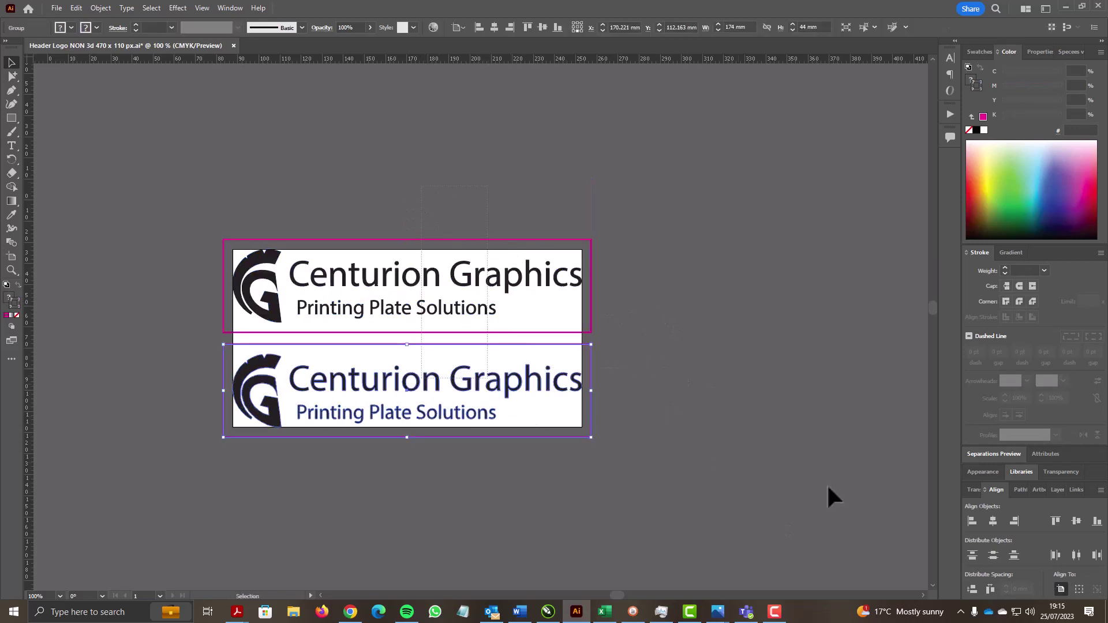
{"action": "left_click", "coordinate": [1095, 590]}
{"action": "left_click", "coordinate": [990, 589]}
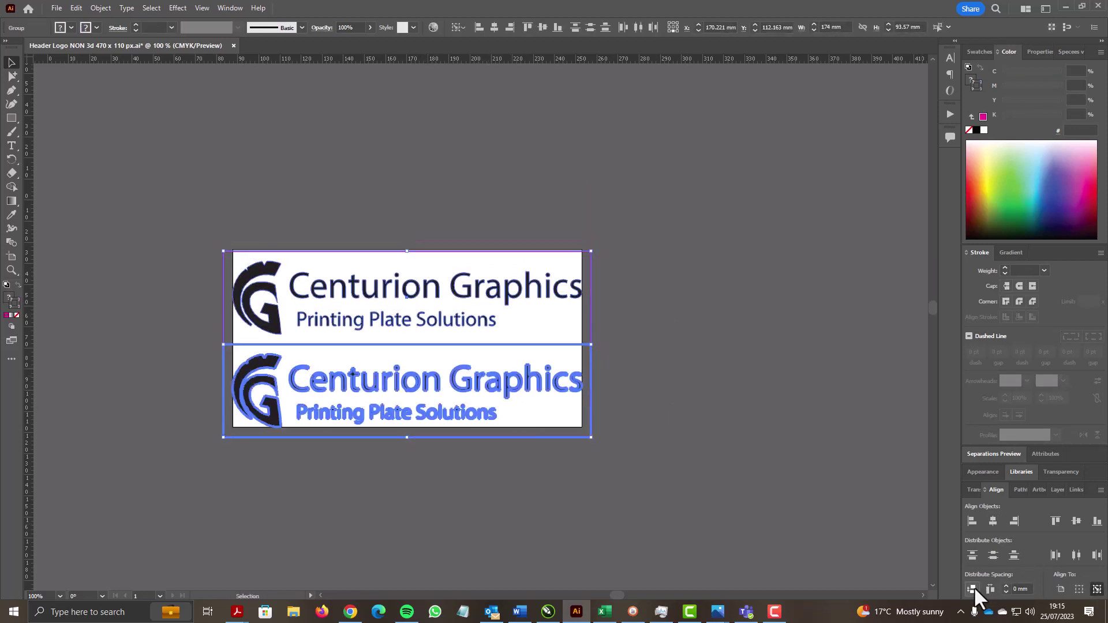
{"action": "left_click_drag", "start_coordinate": [564, 304], "coordinate": [564, 294]}
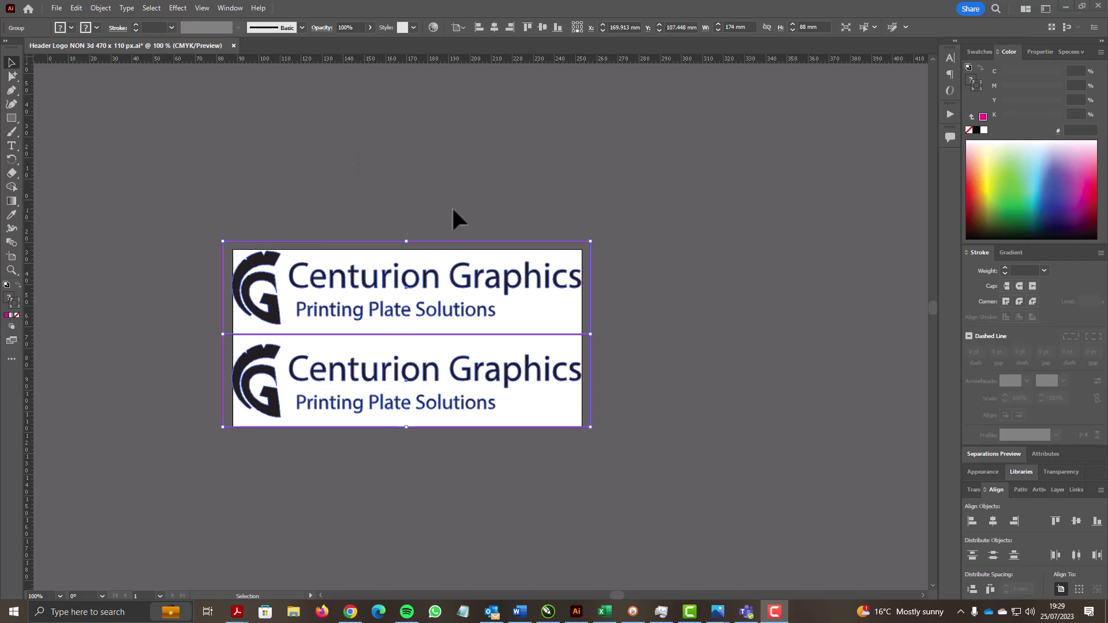
- Isolate the upper logo's magenta border and resize it to 185 mm wide and 55 mm high
{"action": "left_click", "coordinate": [511, 260], "text": "shift"}
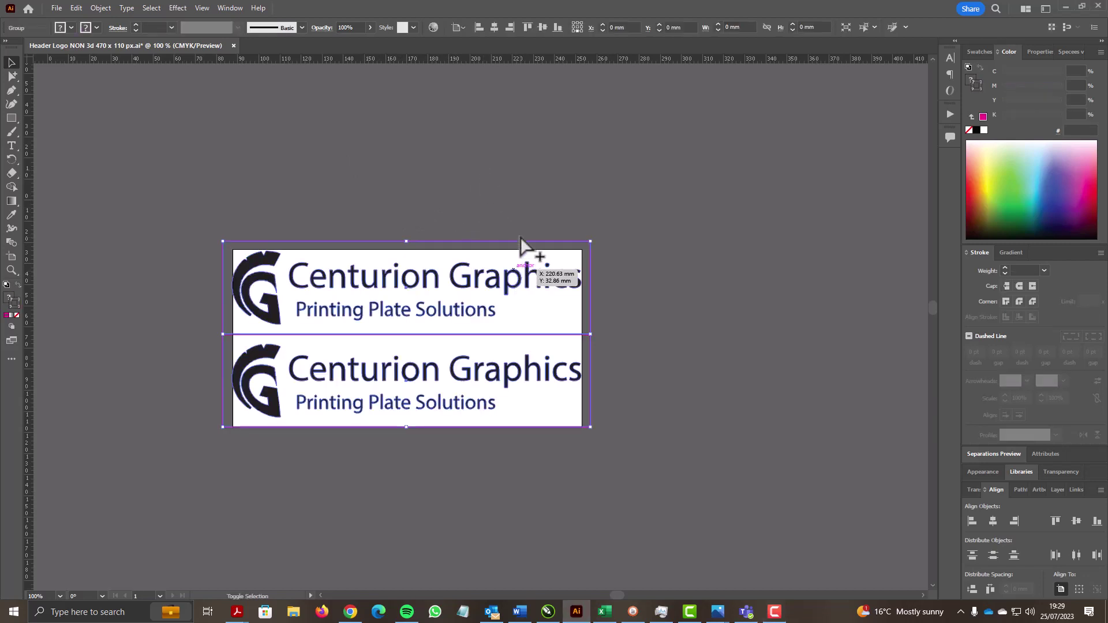
{"action": "left_click", "coordinate": [524, 202]}
{"action": "left_click", "coordinate": [540, 279]}
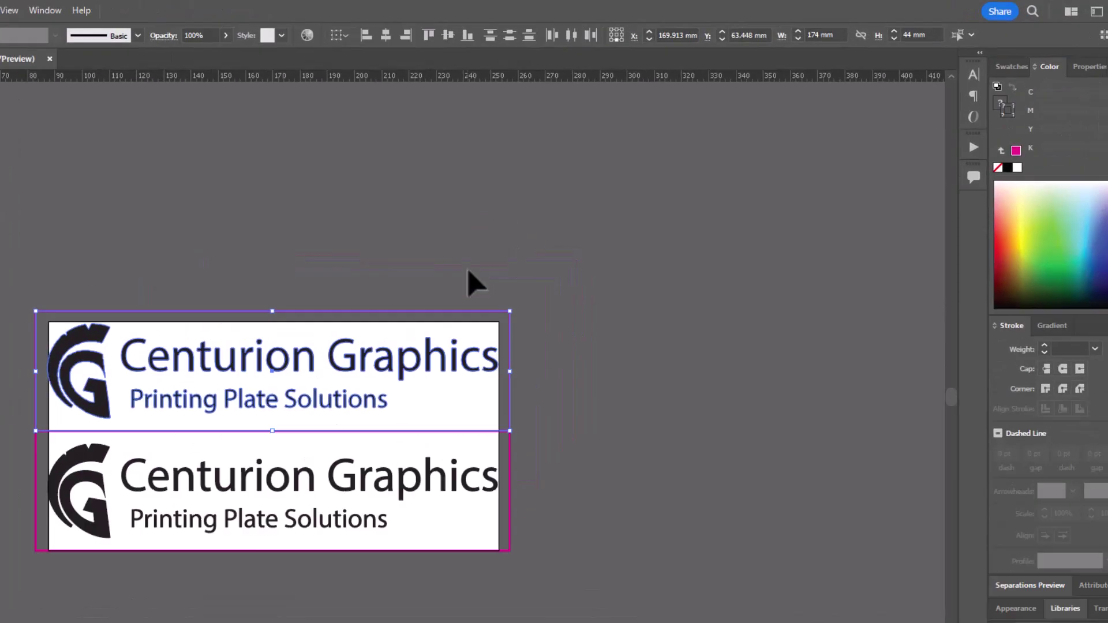
{"action": "left_click", "coordinate": [473, 283]}
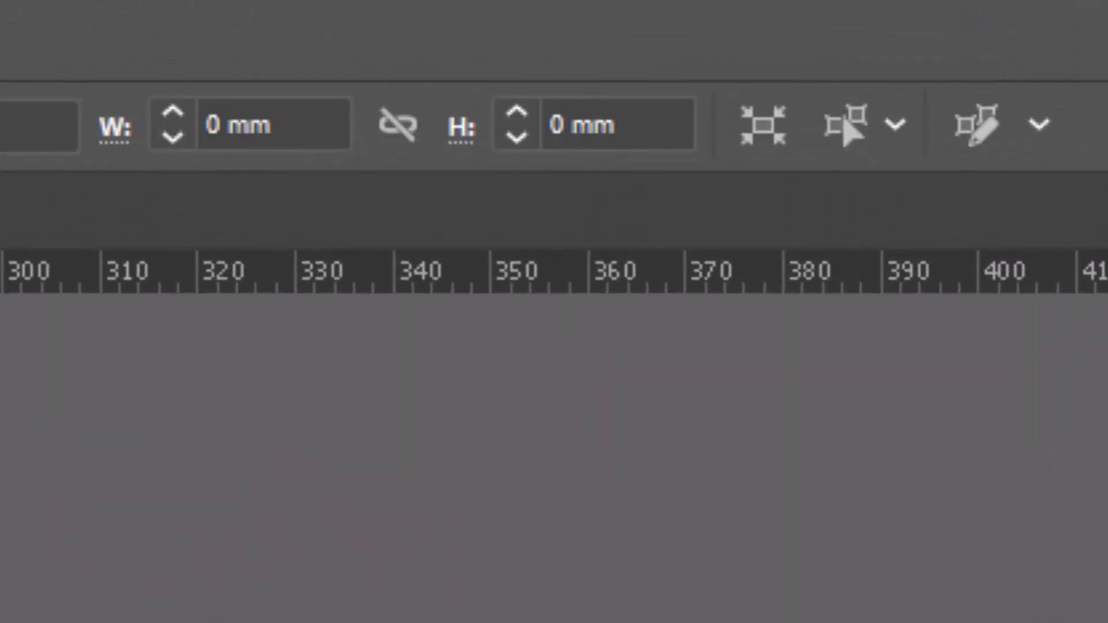
{"action": "key", "text": "ctrl+z"}
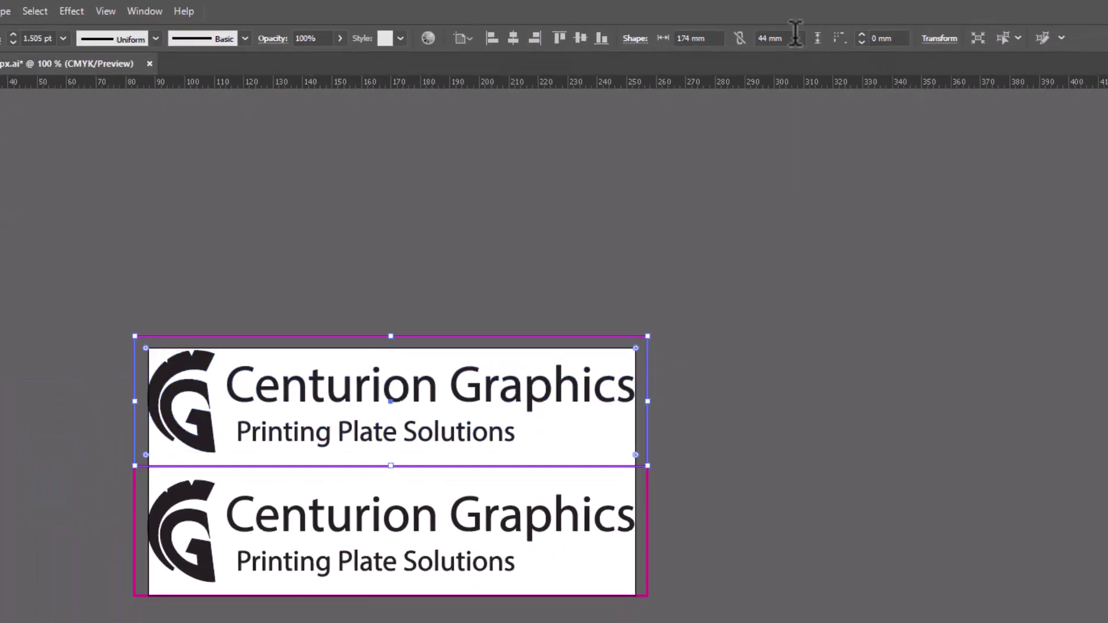
{"action": "double_click", "coordinate": [685, 39]}
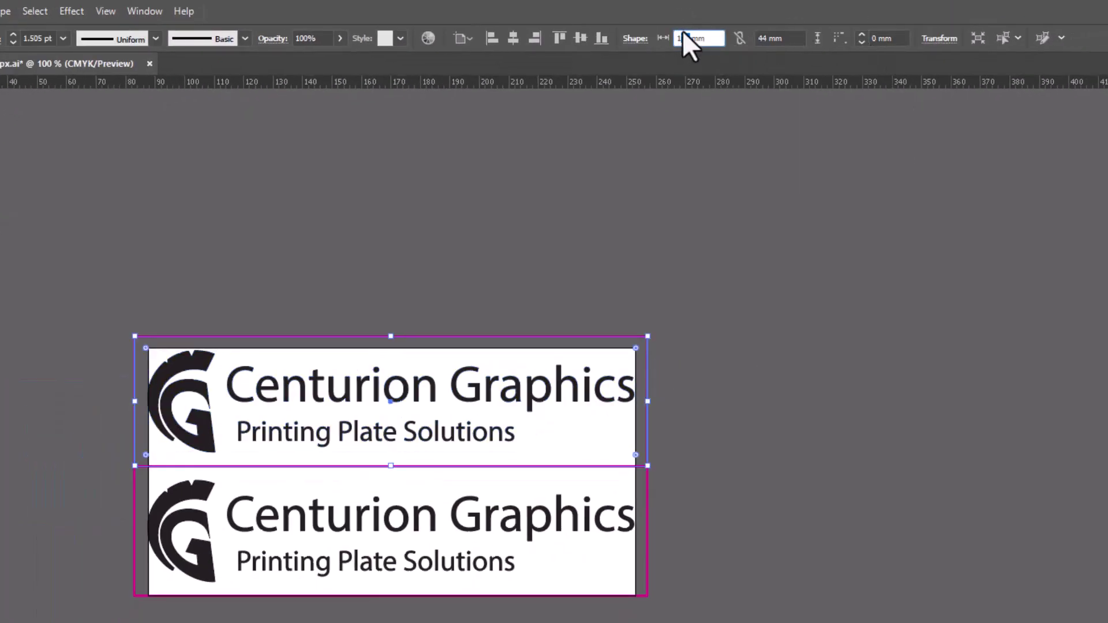
{"action": "type", "text": "185"}
{"action": "key", "text": "Return"}
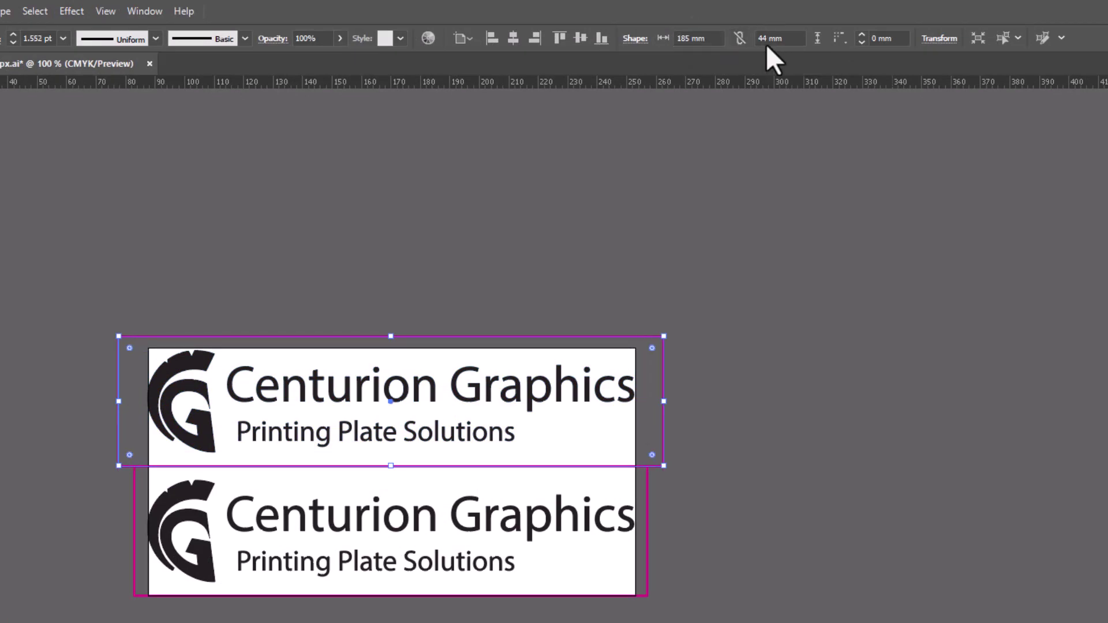
{"action": "double_click", "coordinate": [769, 38]}
{"action": "type", "text": "55"}
{"action": "key", "text": "Return"}
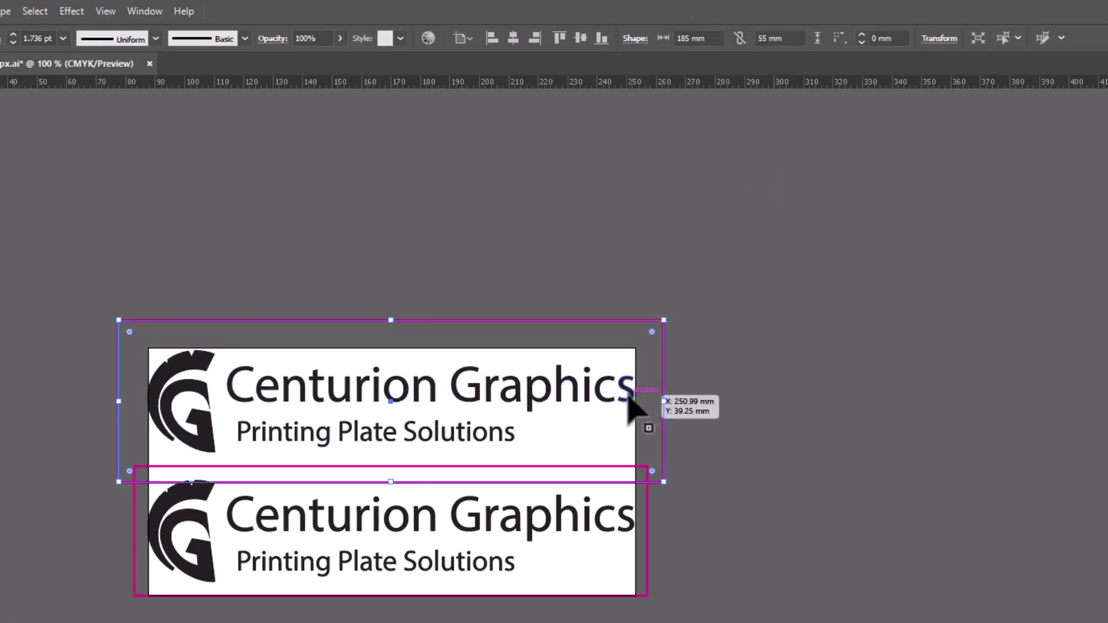
- Move the upper logo with its enlarged border clear of the lower one and delete the lower bordered logo
{"action": "key", "text": "a"}
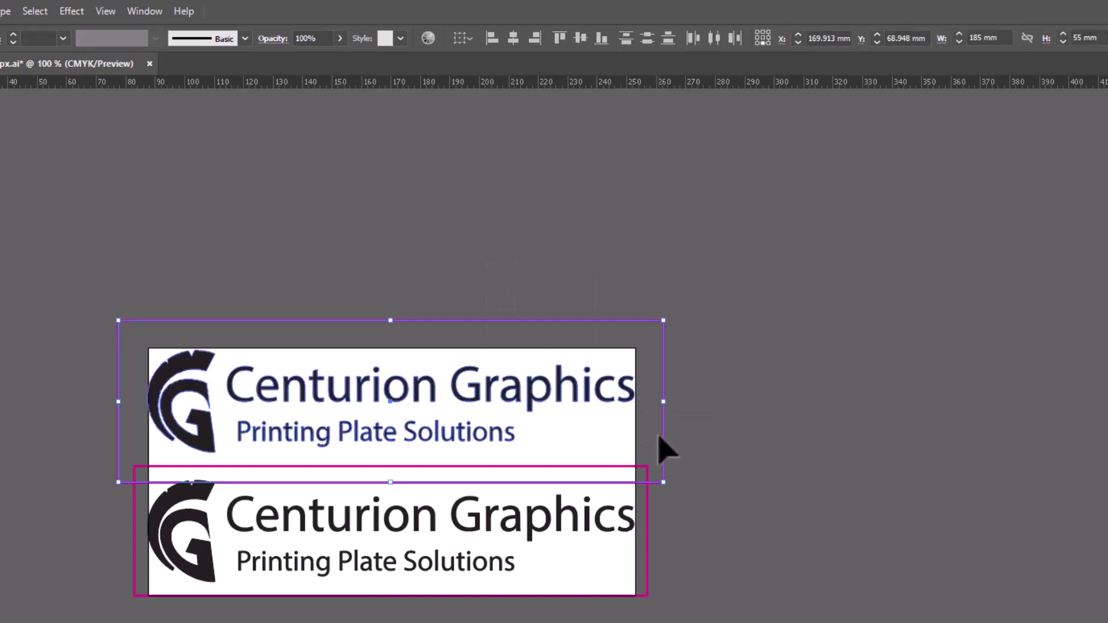
{"action": "key", "text": "v"}
{"action": "left_click_drag", "start_coordinate": [618, 389], "coordinate": [688, 271]}
{"action": "left_click", "coordinate": [576, 507]}
{"action": "key", "text": "Delete"}
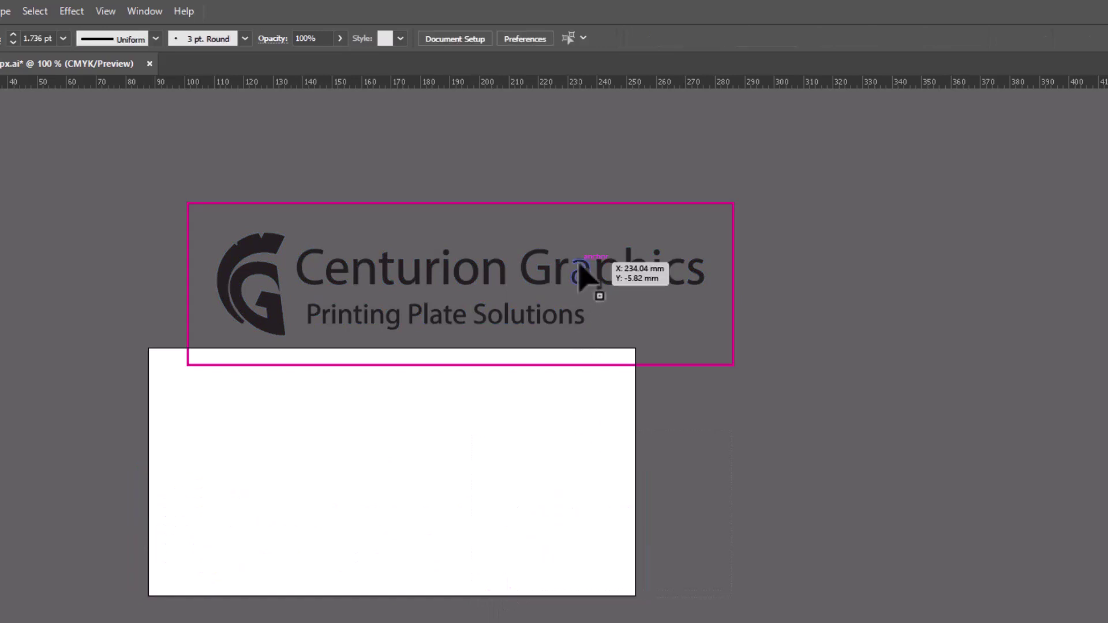
- Move the remaining bordered logo to the middle of the artboard and deselect it
{"action": "left_click", "coordinate": [573, 278]}
{"action": "left_click_drag", "start_coordinate": [573, 276], "coordinate": [507, 464]}
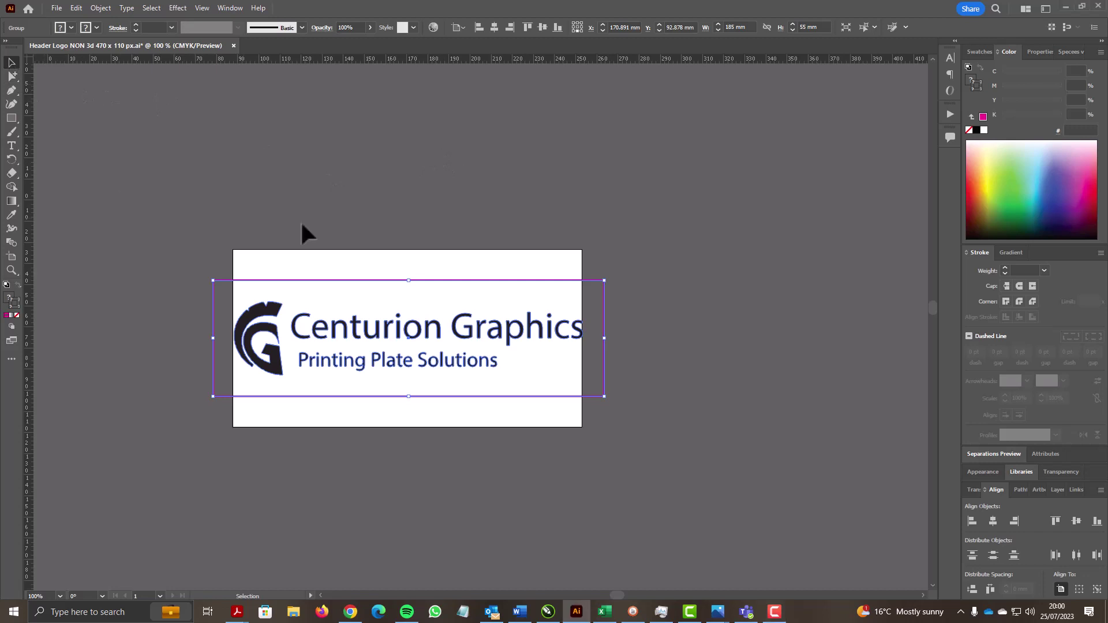
{"action": "left_click", "coordinate": [171, 192]}
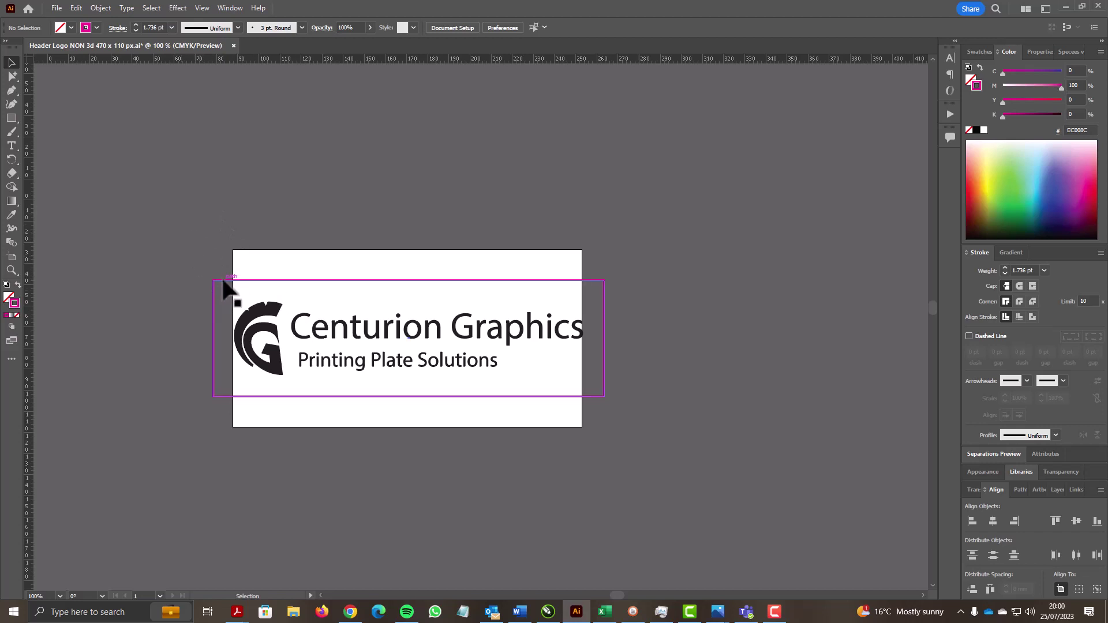
- Select the whole bordered logo to check its overall width and height, and select the logo without its border
{"action": "left_click_drag", "start_coordinate": [154, 163], "coordinate": [296, 315]}
{"action": "key", "text": "ctrl+a"}
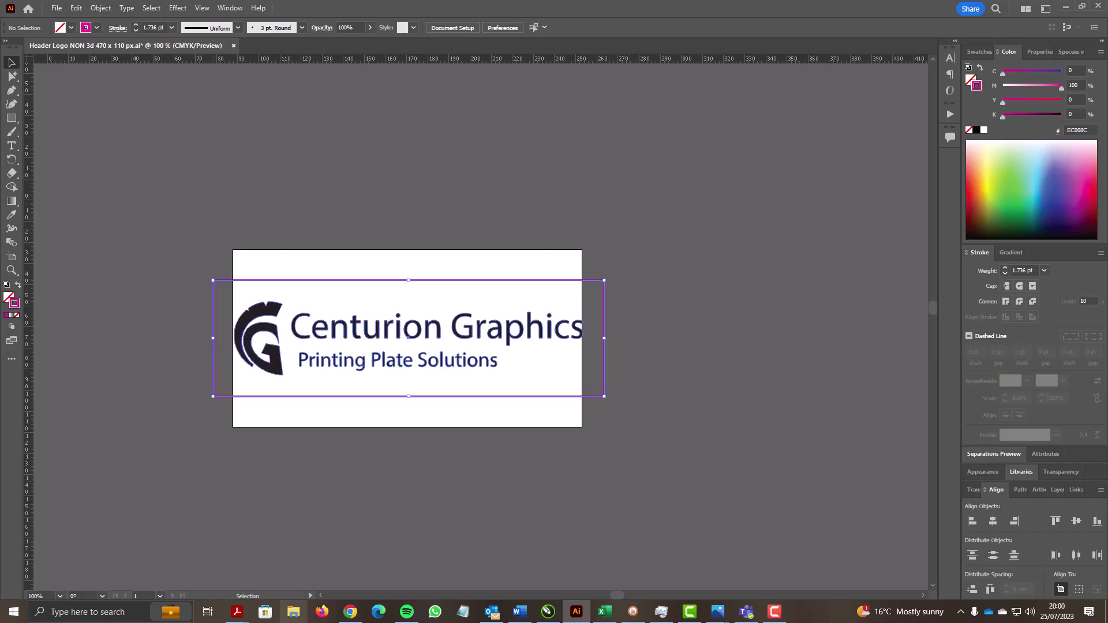
{"action": "left_click", "coordinate": [501, 241]}
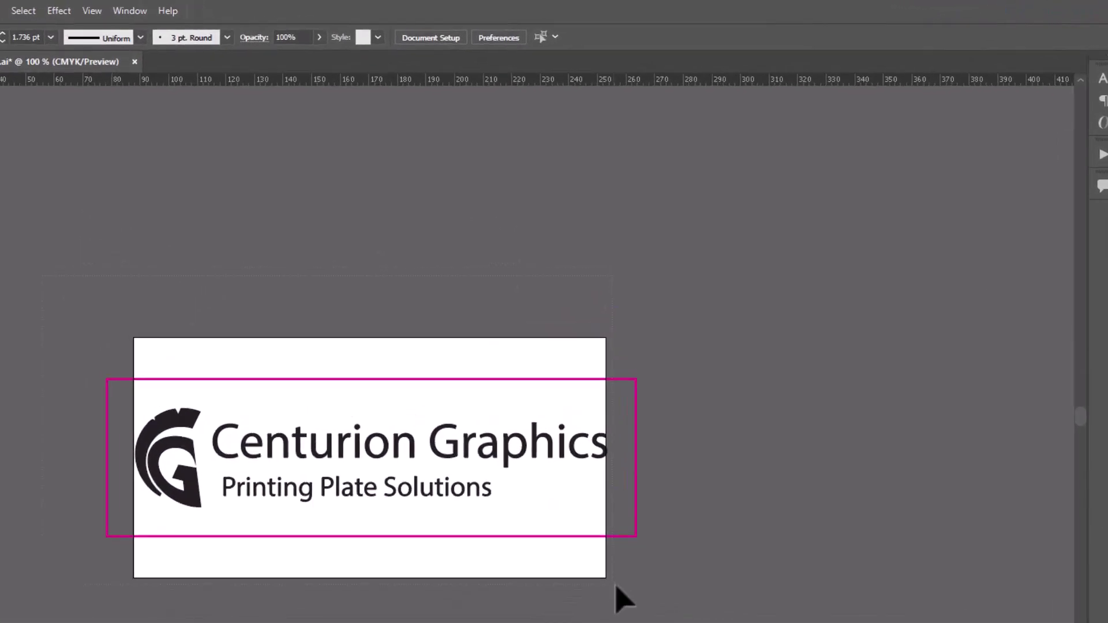
{"action": "key", "text": "ctrl+a"}
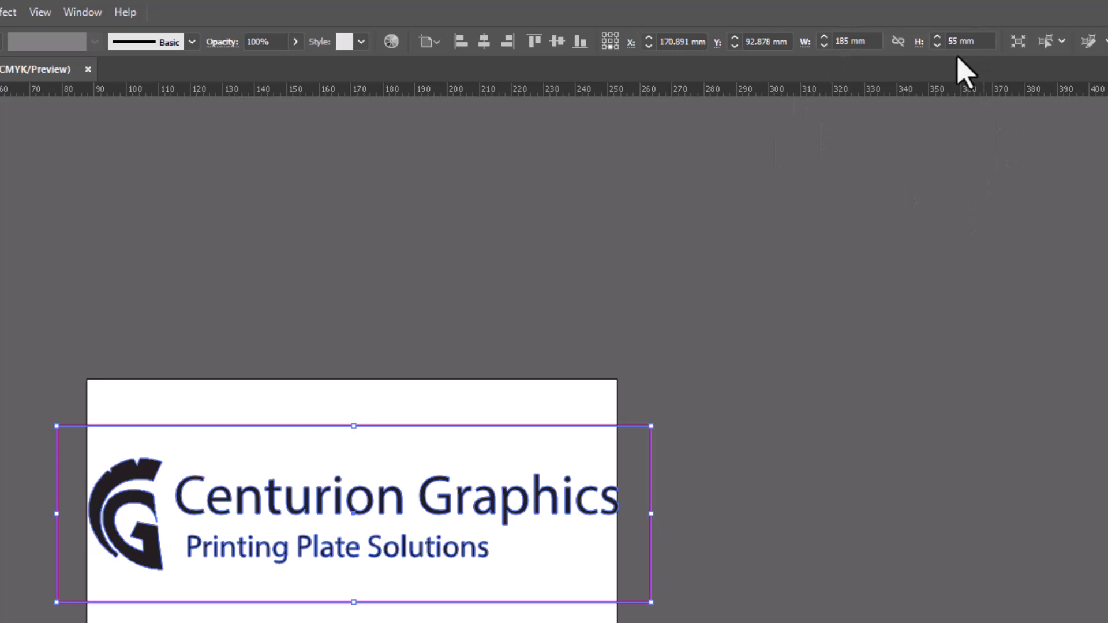
{"action": "left_click", "coordinate": [503, 311]}
{"action": "left_click", "coordinate": [537, 511]}
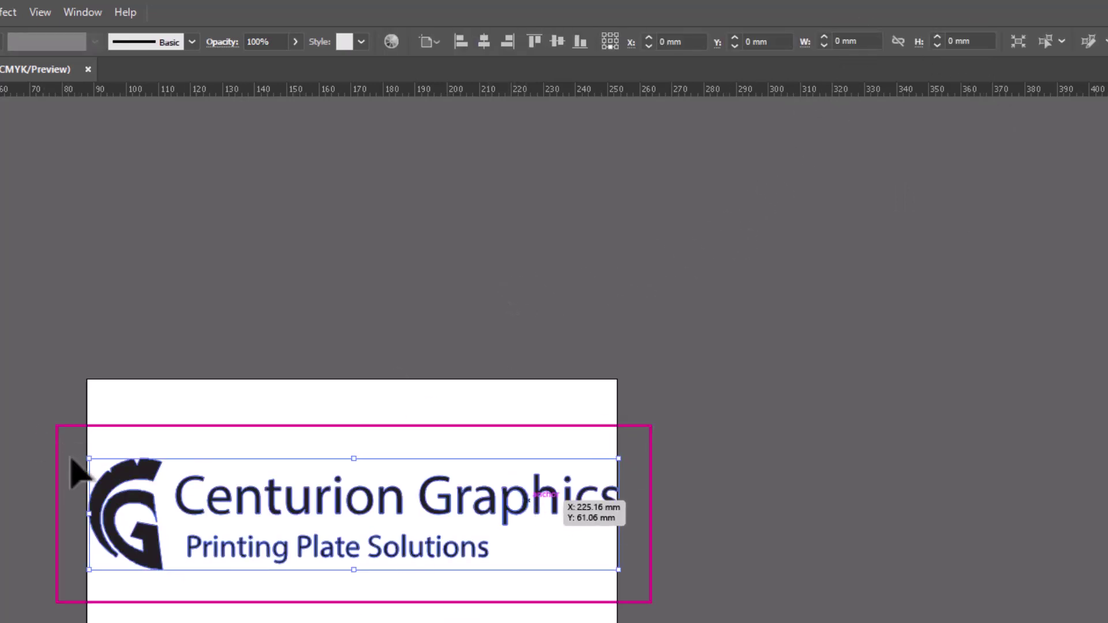
- Group the logo with its magenta border and select the group as one object
{"action": "key", "text": "ctrl+a"}
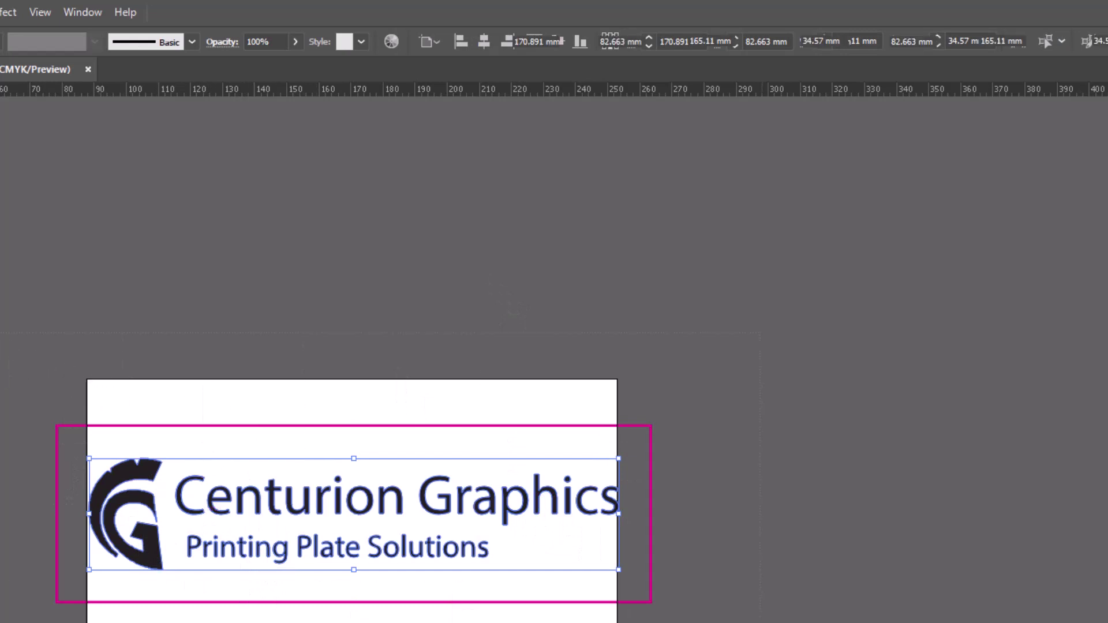
{"action": "key", "text": "ctrl+g"}
{"action": "left_click", "coordinate": [434, 345]}
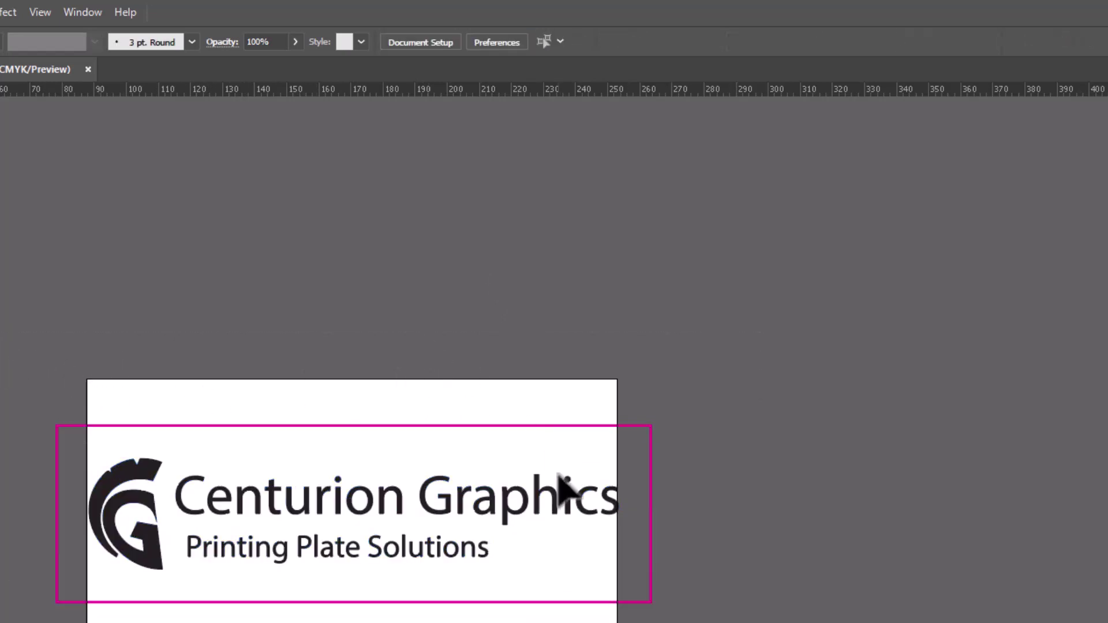
{"action": "left_click", "coordinate": [563, 485]}
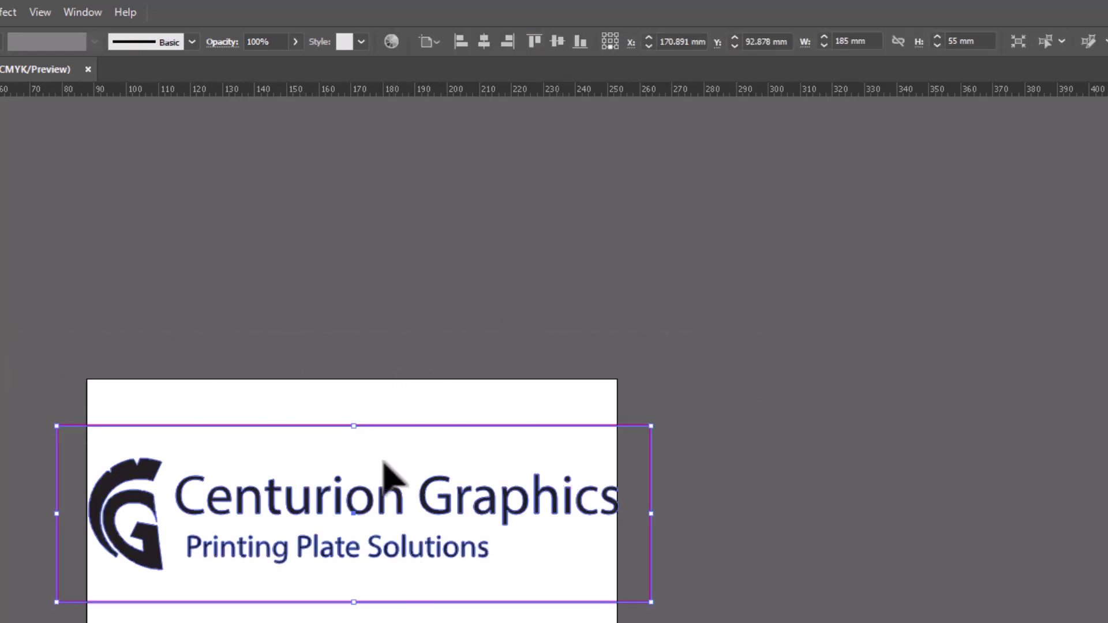